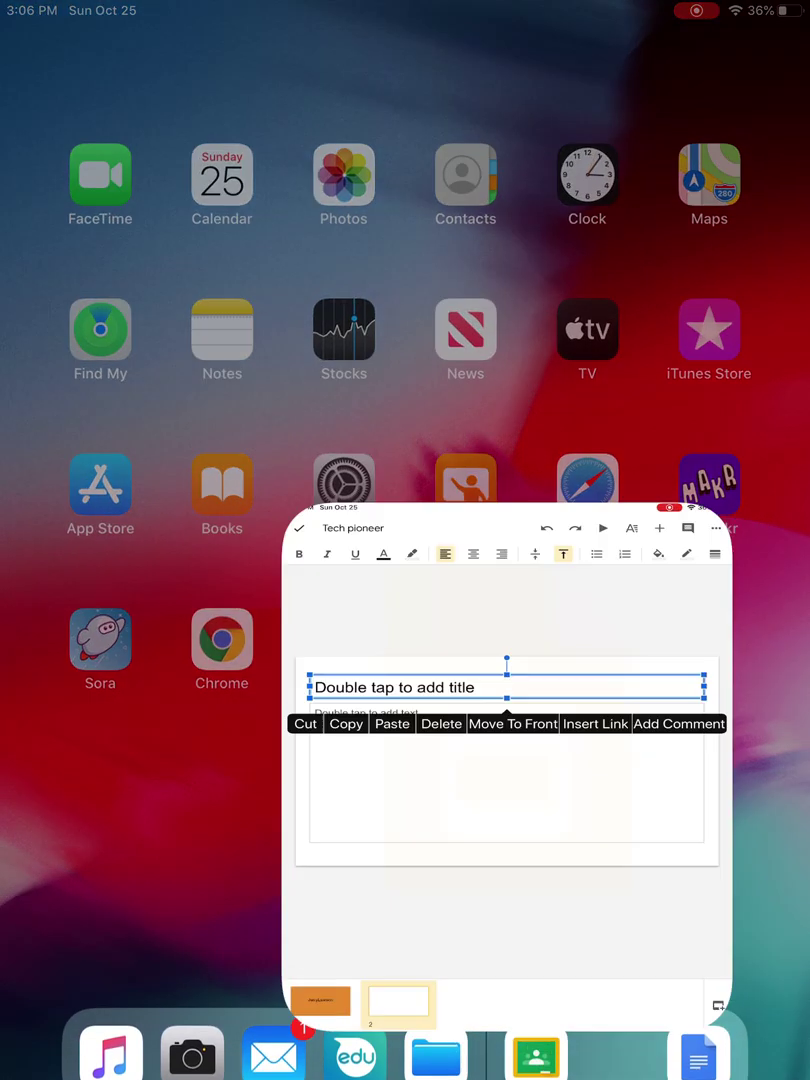
# - Leave the open deck in Google Slides and start a new presentation named 'Tech pioneer'
pyautogui.click(617, 1012)
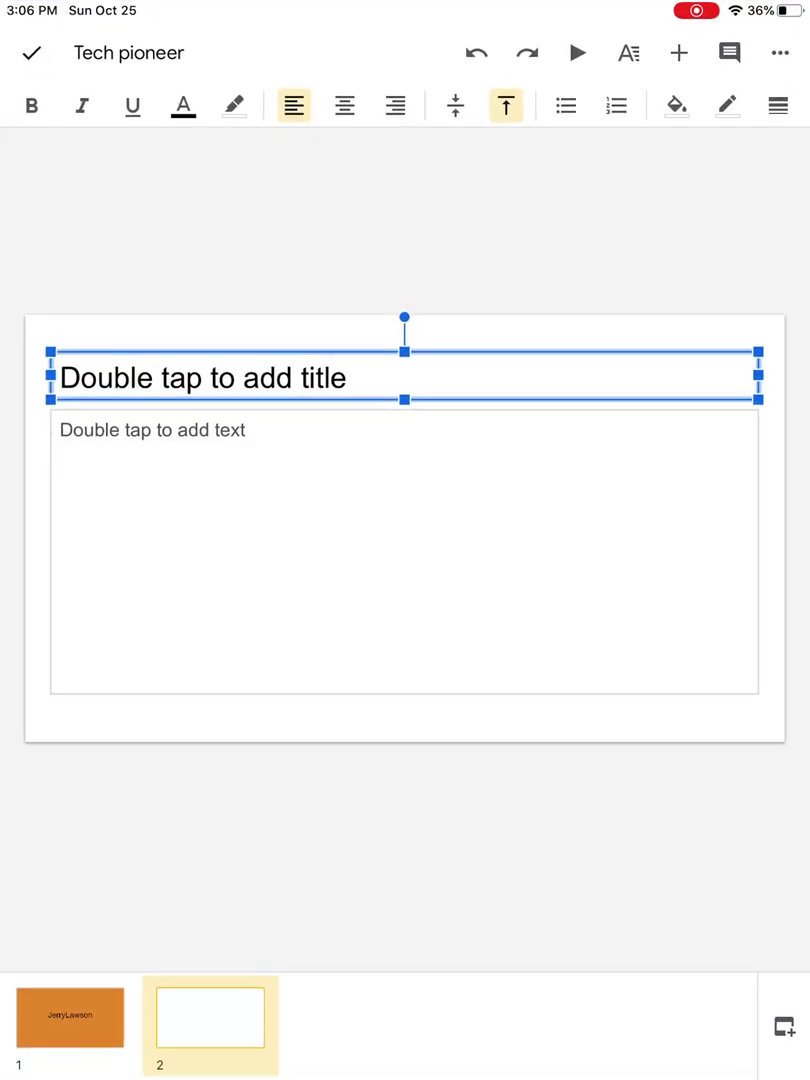
pyautogui.click(31, 53)
pyautogui.click(25, 53)
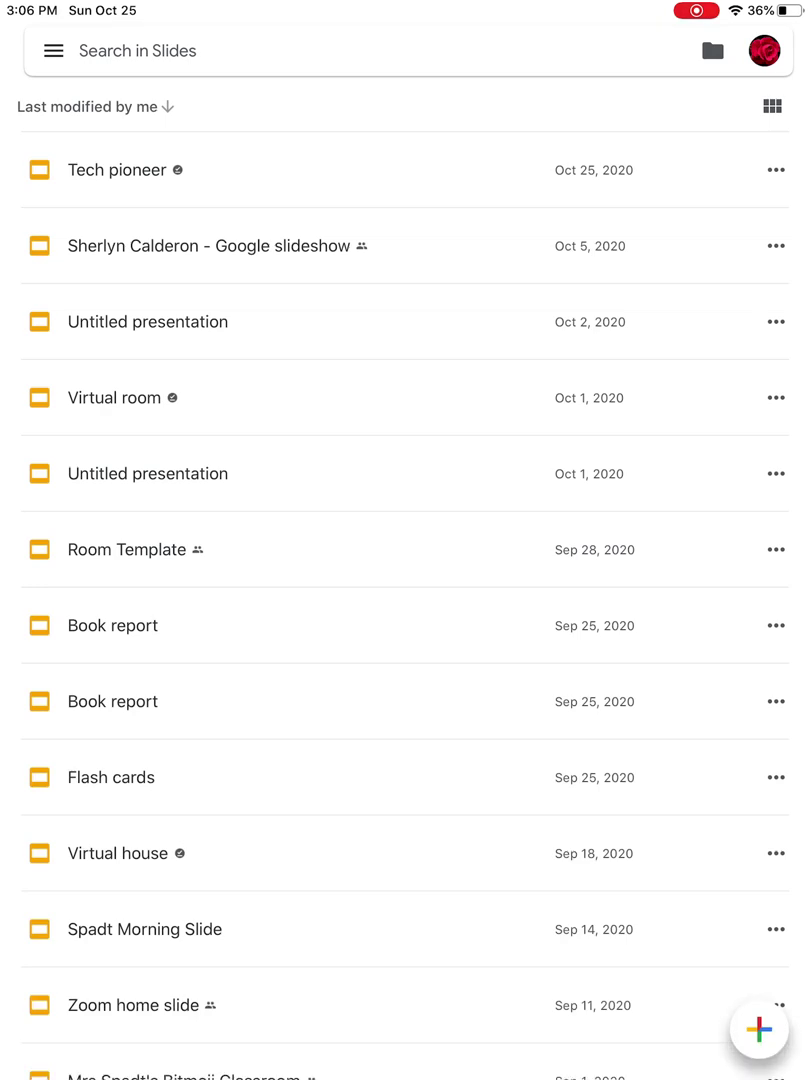
pyautogui.click(758, 1028)
pyautogui.click(759, 1029)
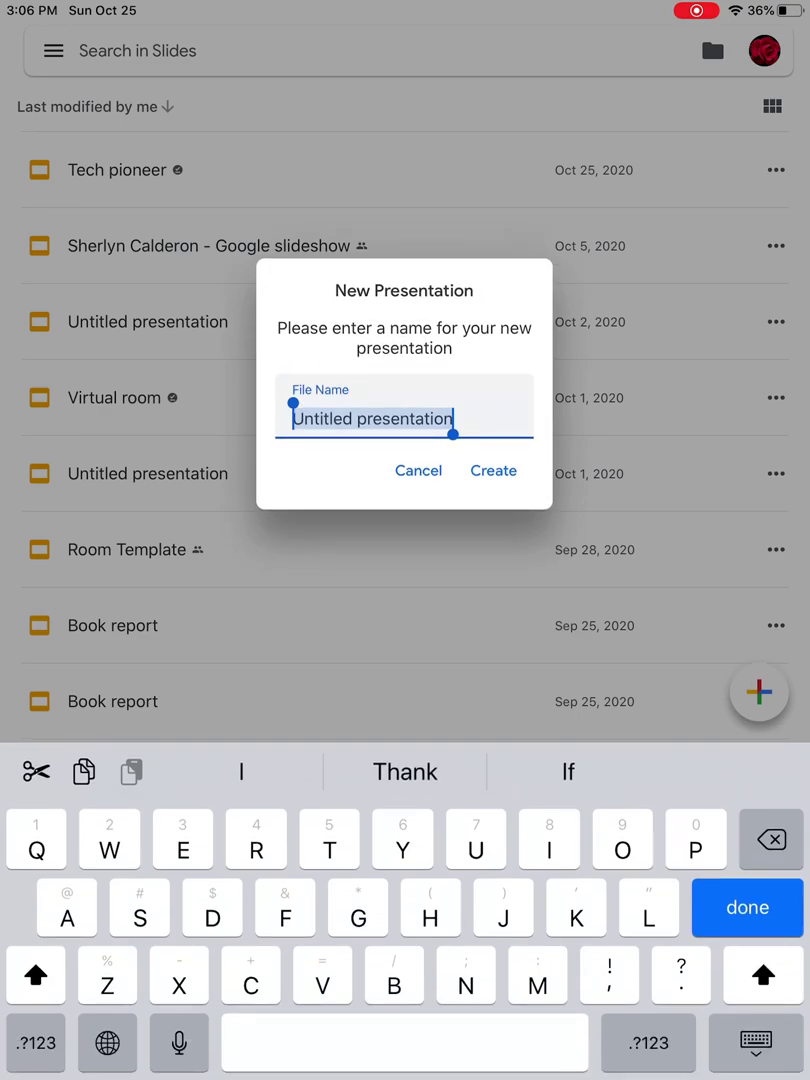
pyautogui.write('Te')
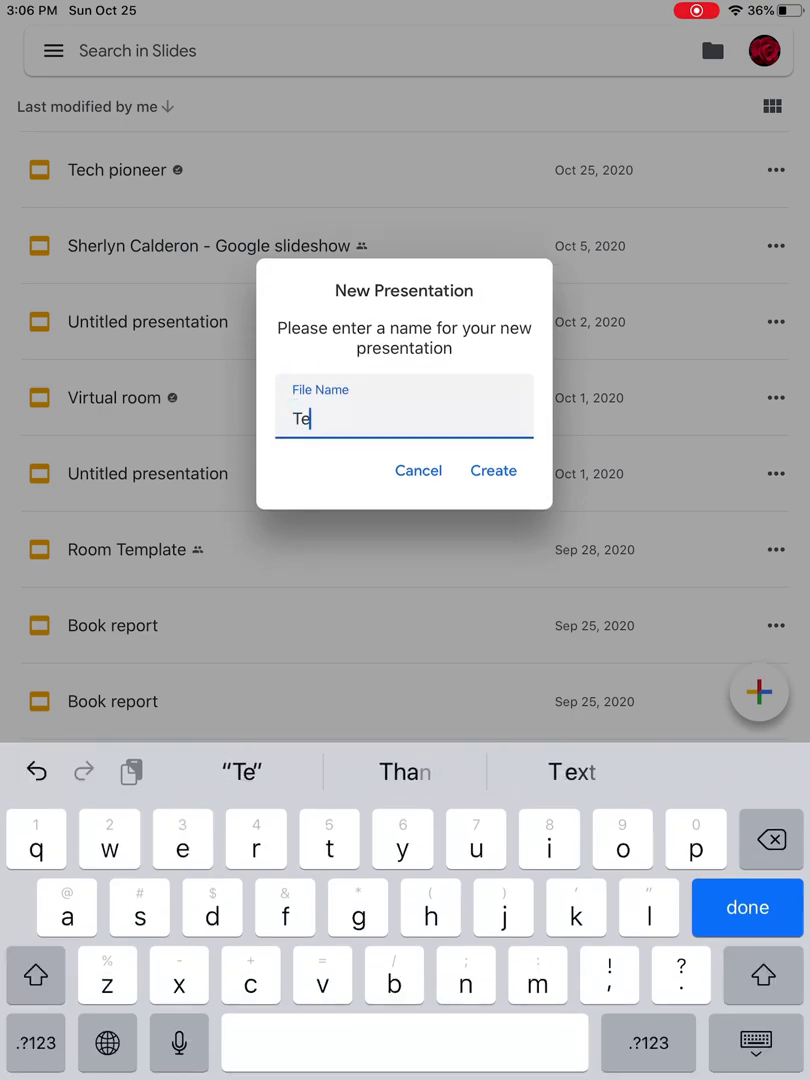
pyautogui.write('ch pio')
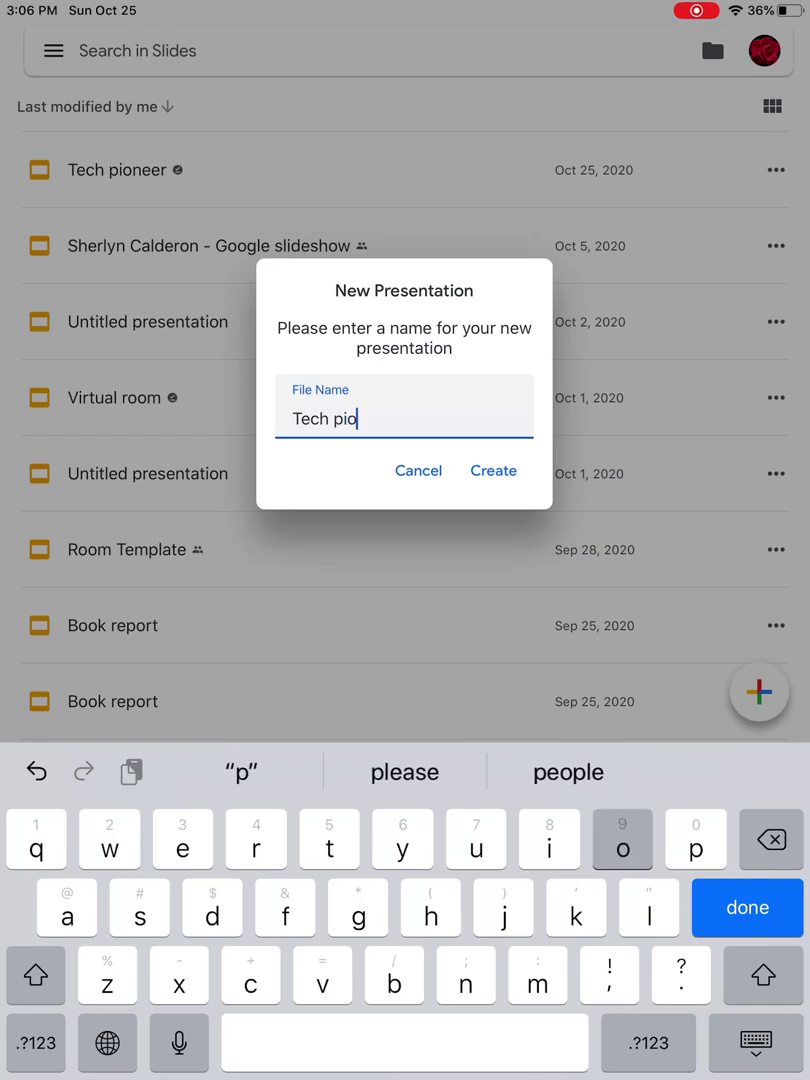
pyautogui.write('neer')
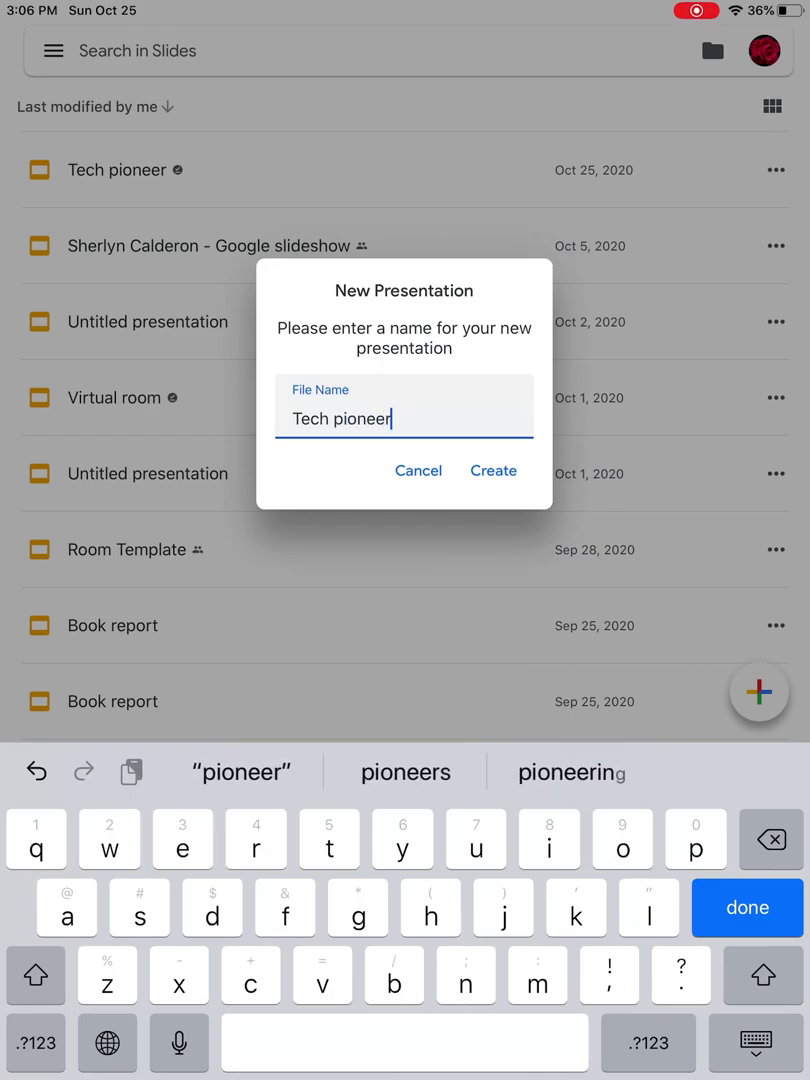
pyautogui.press('Return')
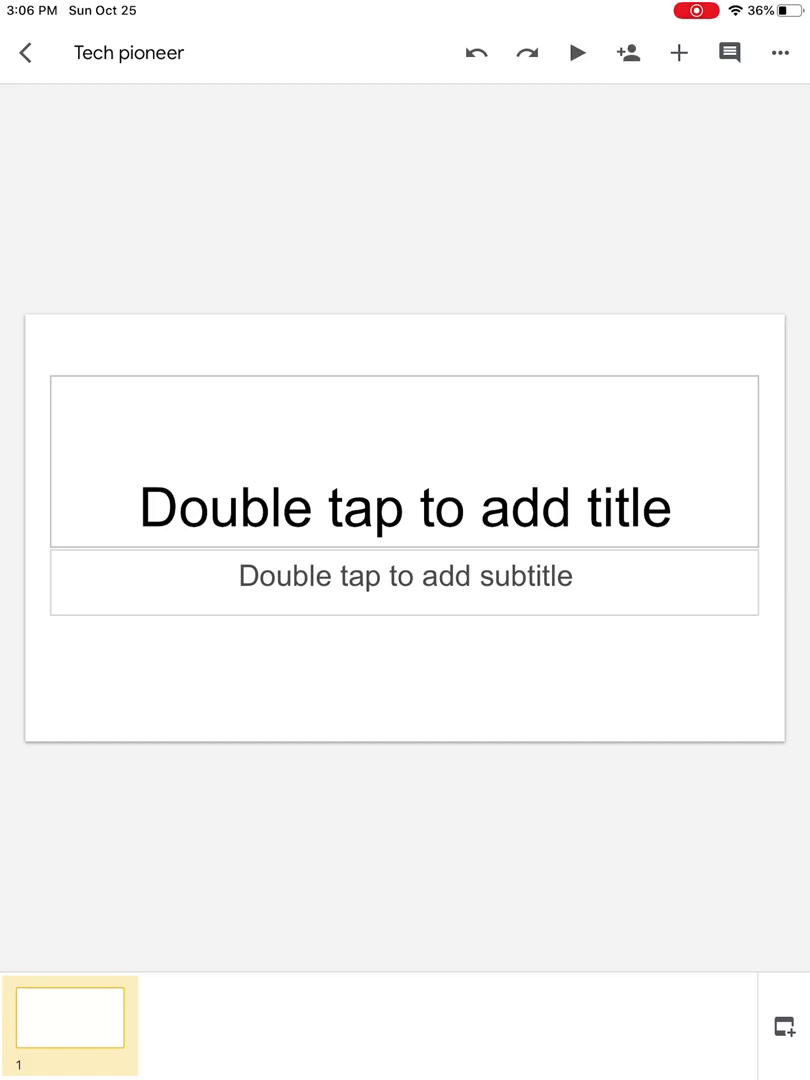
# - Enter 'Jerry Lawson' as the first slide's title and leave the subtitle blank
pyautogui.doubleClick(405, 505)
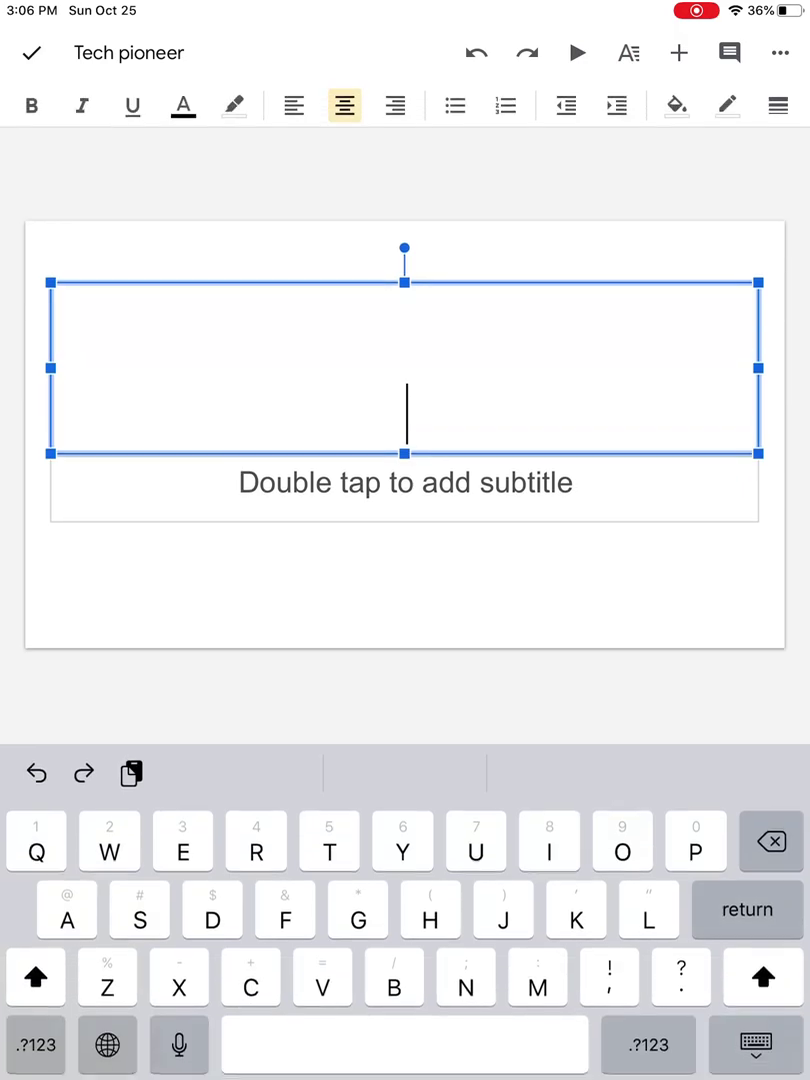
pyautogui.write('Jerry ')
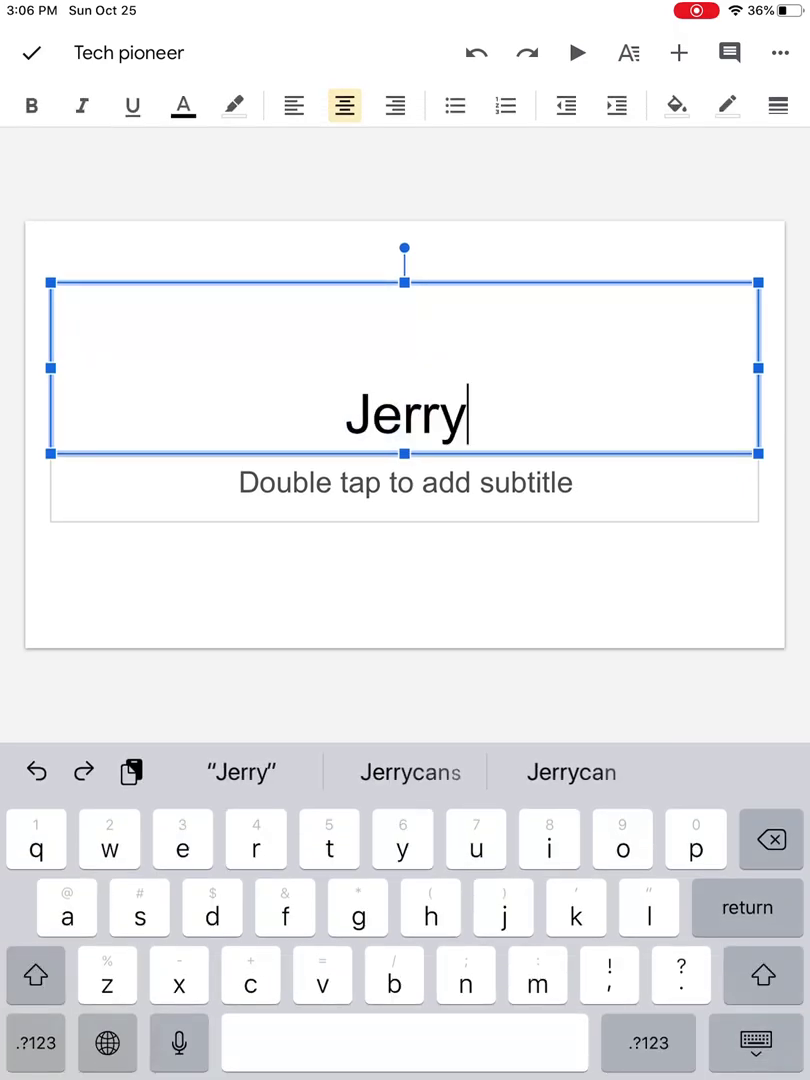
pyautogui.write('La')
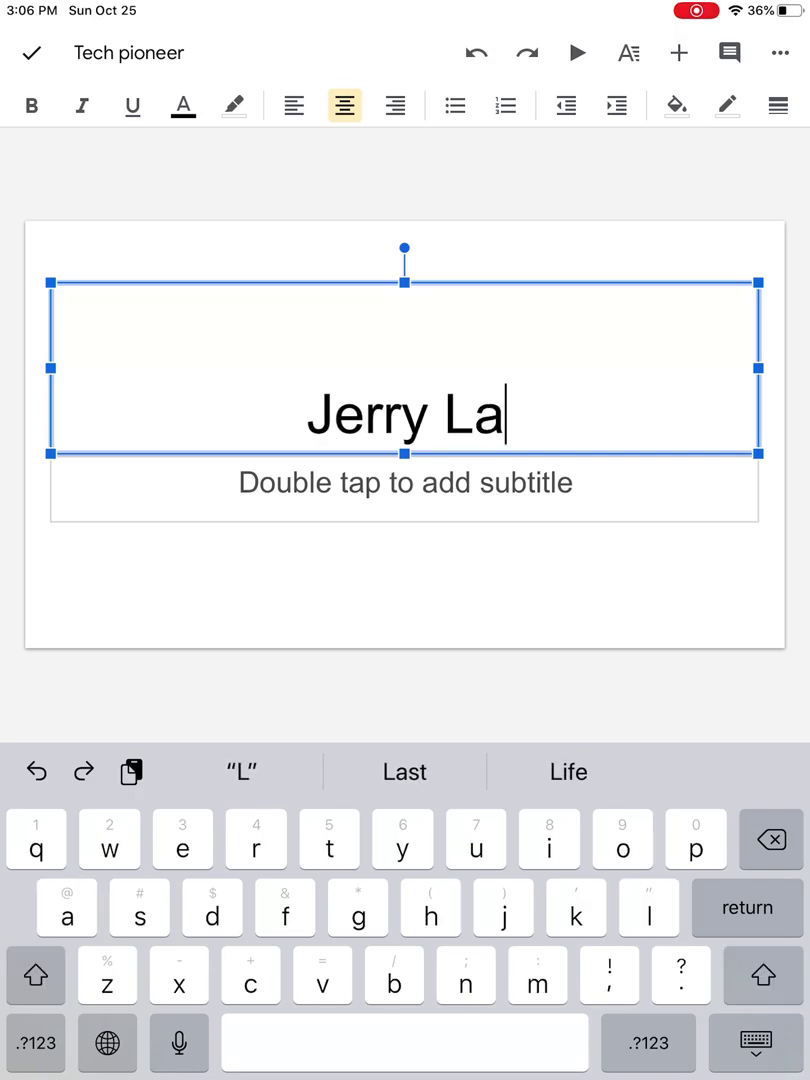
pyautogui.write('wson')
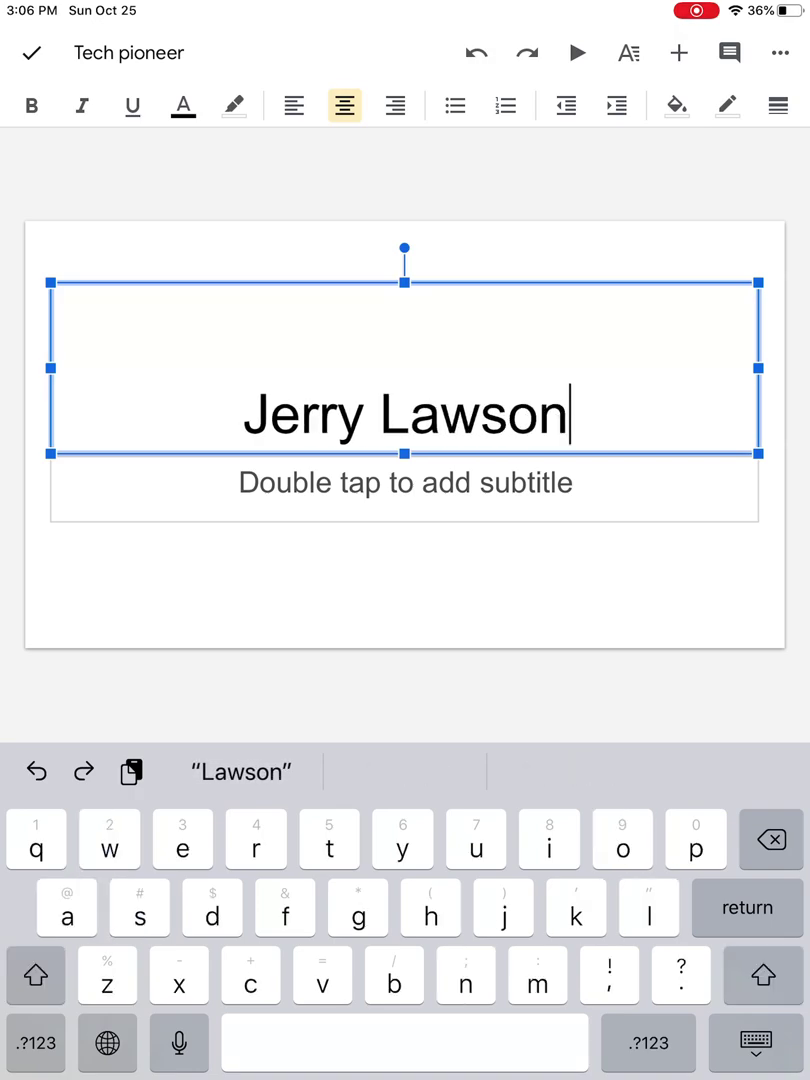
pyautogui.doubleClick(405, 483)
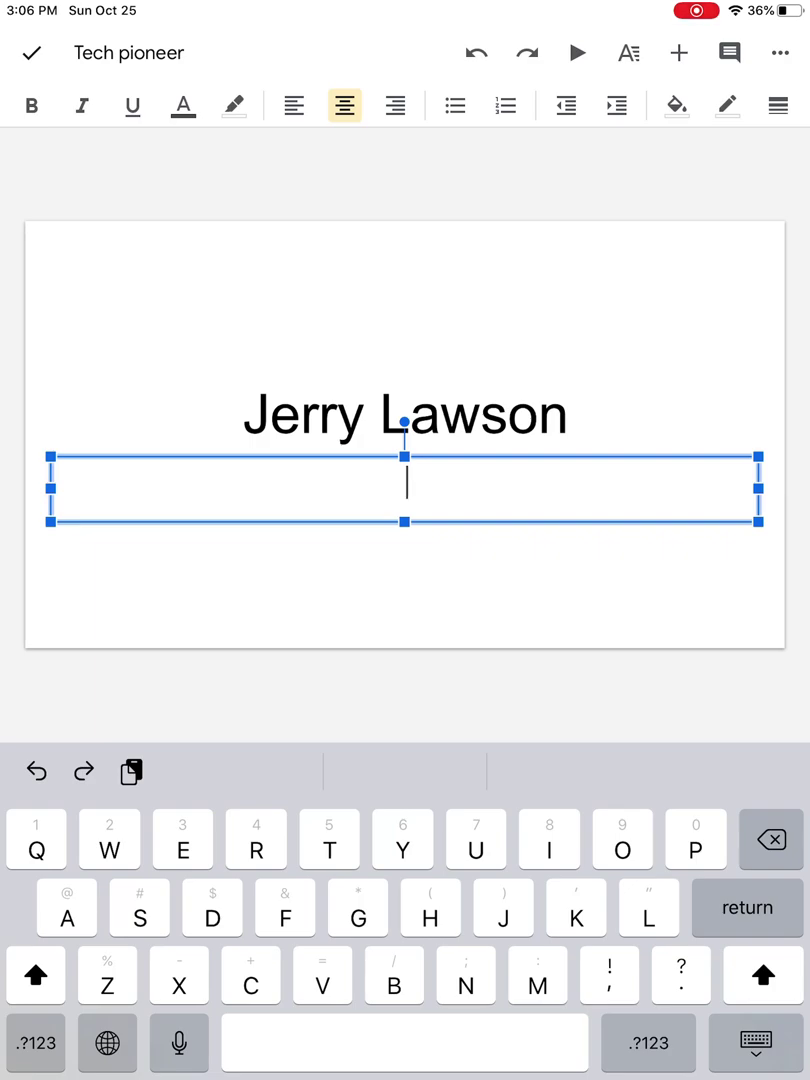
pyautogui.click(755, 1043)
pyautogui.click(32, 53)
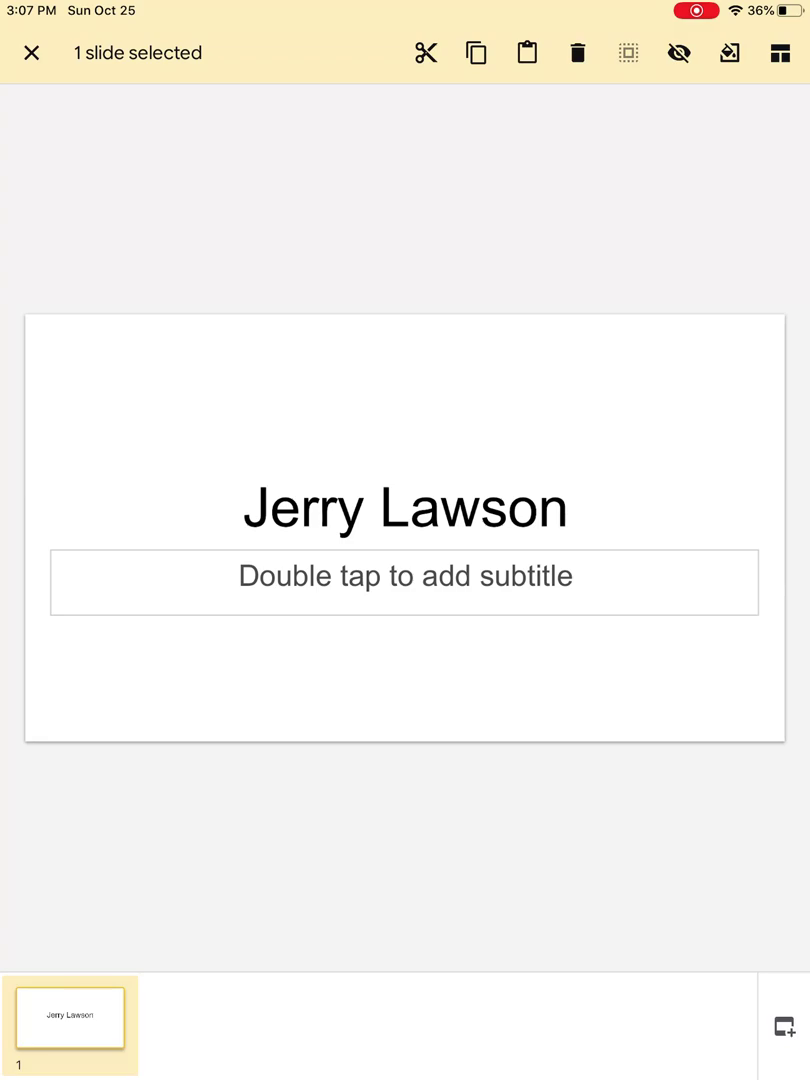
# - Set the title slide's solid background to a light peach shade from the orange palette
pyautogui.click(729, 53)
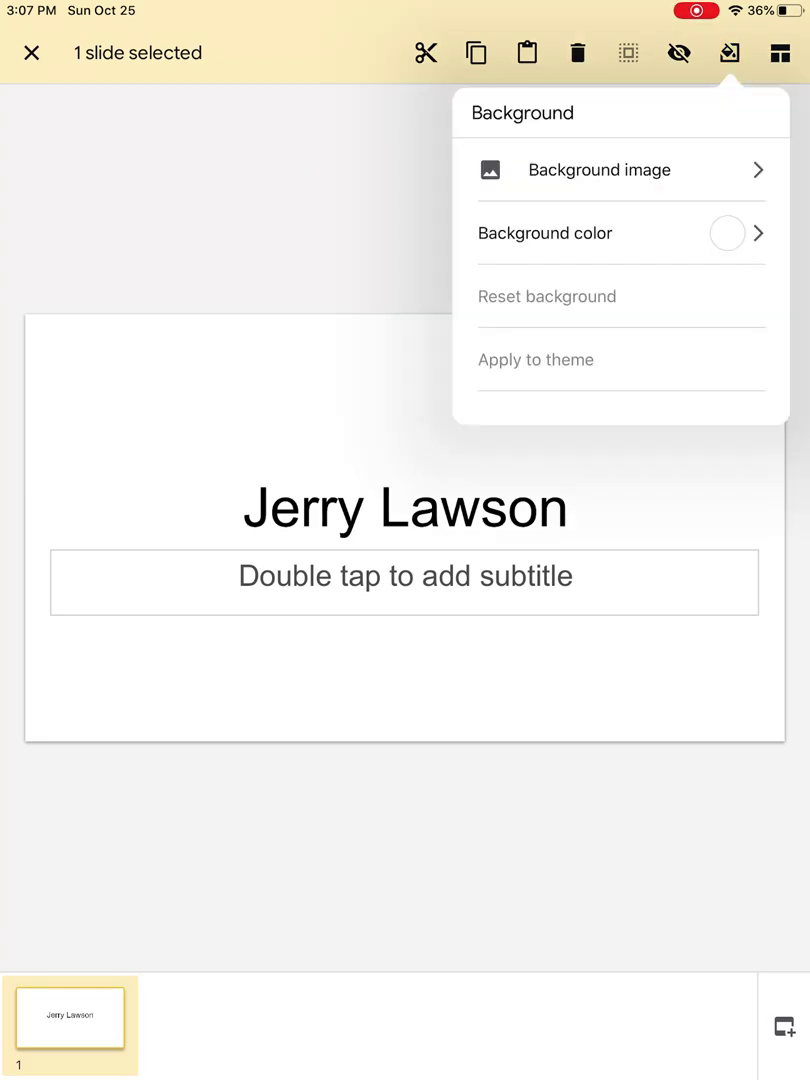
pyautogui.click(545, 233)
pyautogui.click(568, 276)
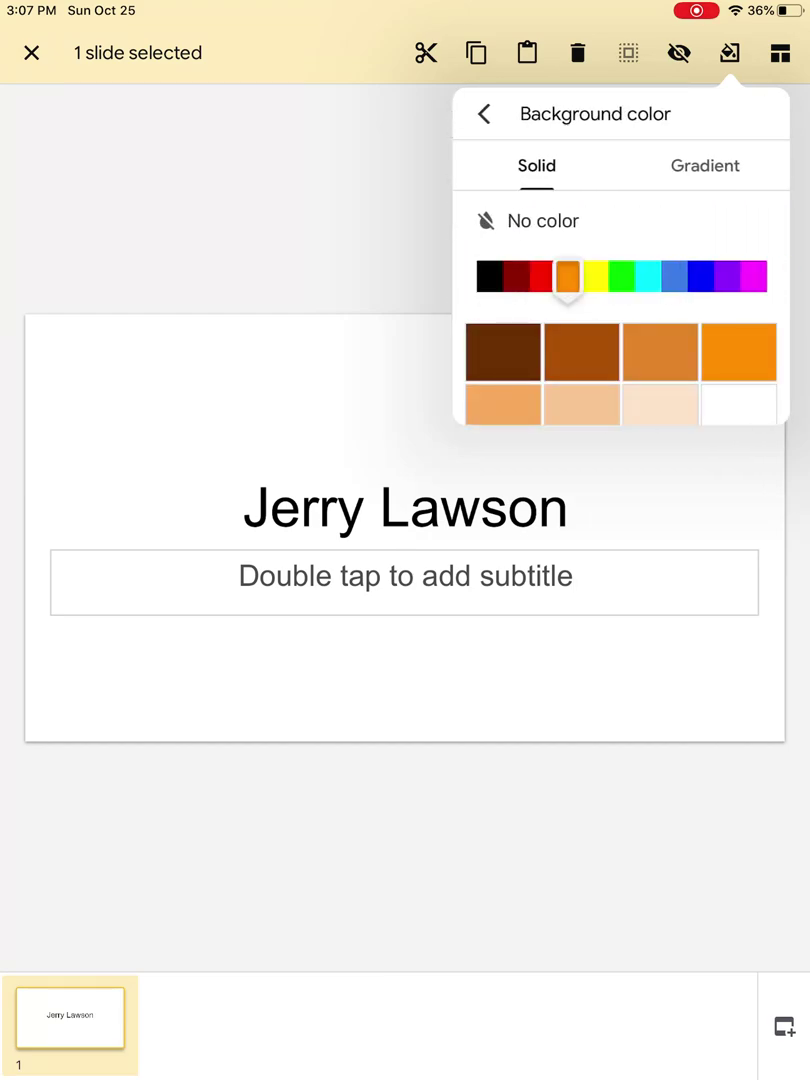
pyautogui.click(660, 352)
pyautogui.click(738, 352)
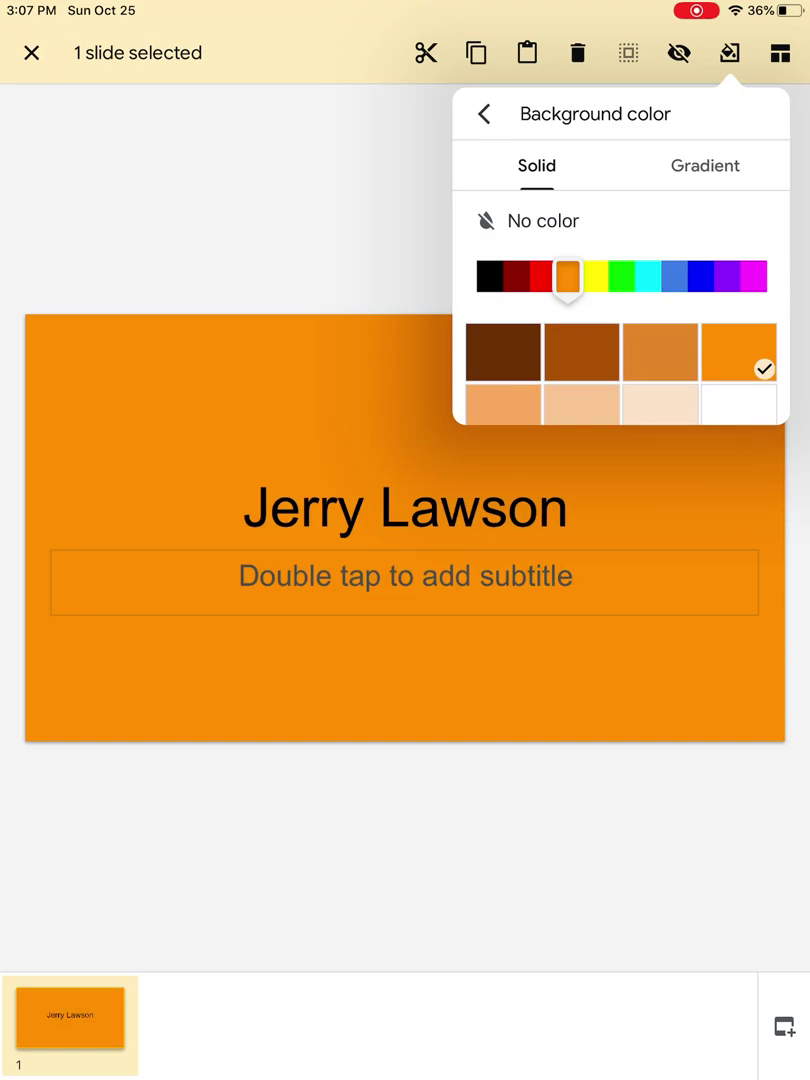
pyautogui.click(600, 412)
pyautogui.click(424, 296)
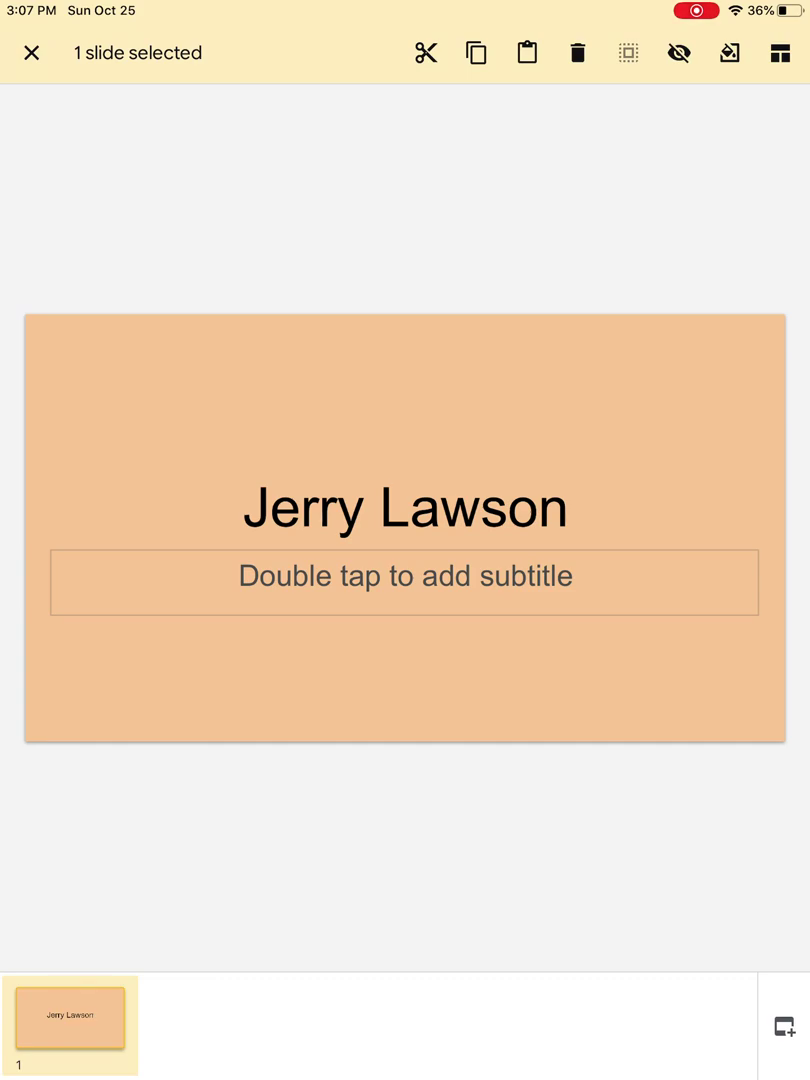
# - Add slide 2 with the Title and body layout and select its body box
pyautogui.click(784, 1026)
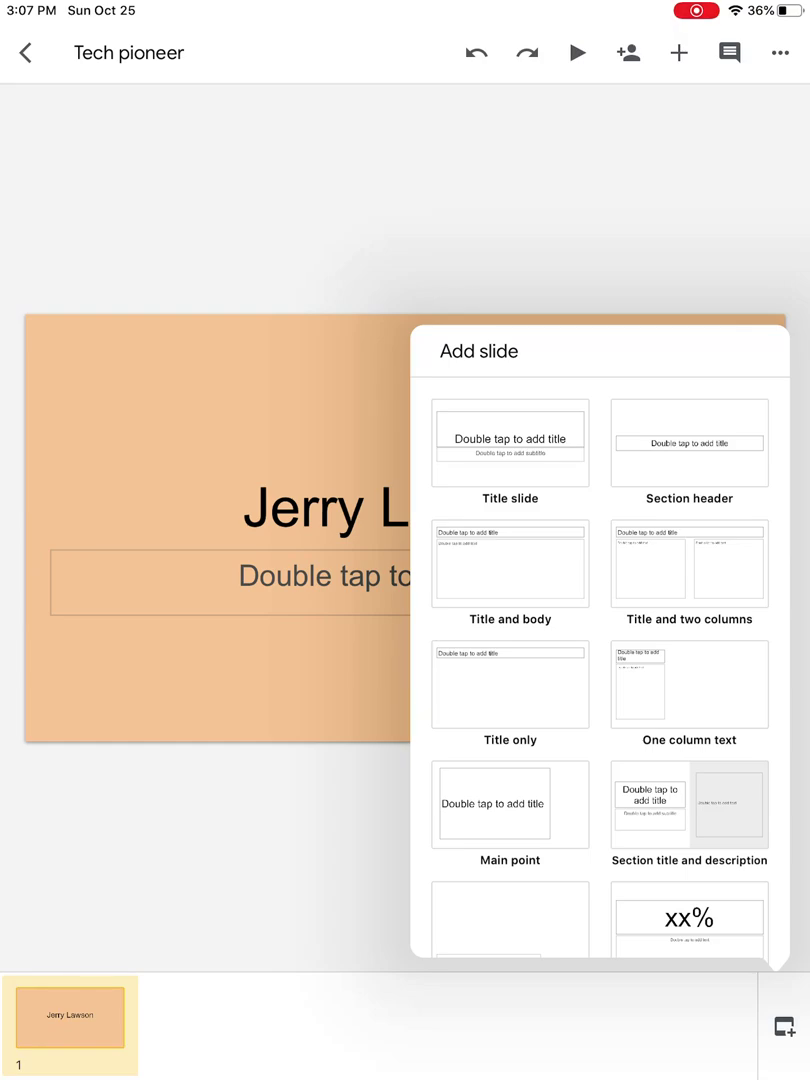
pyautogui.click(510, 563)
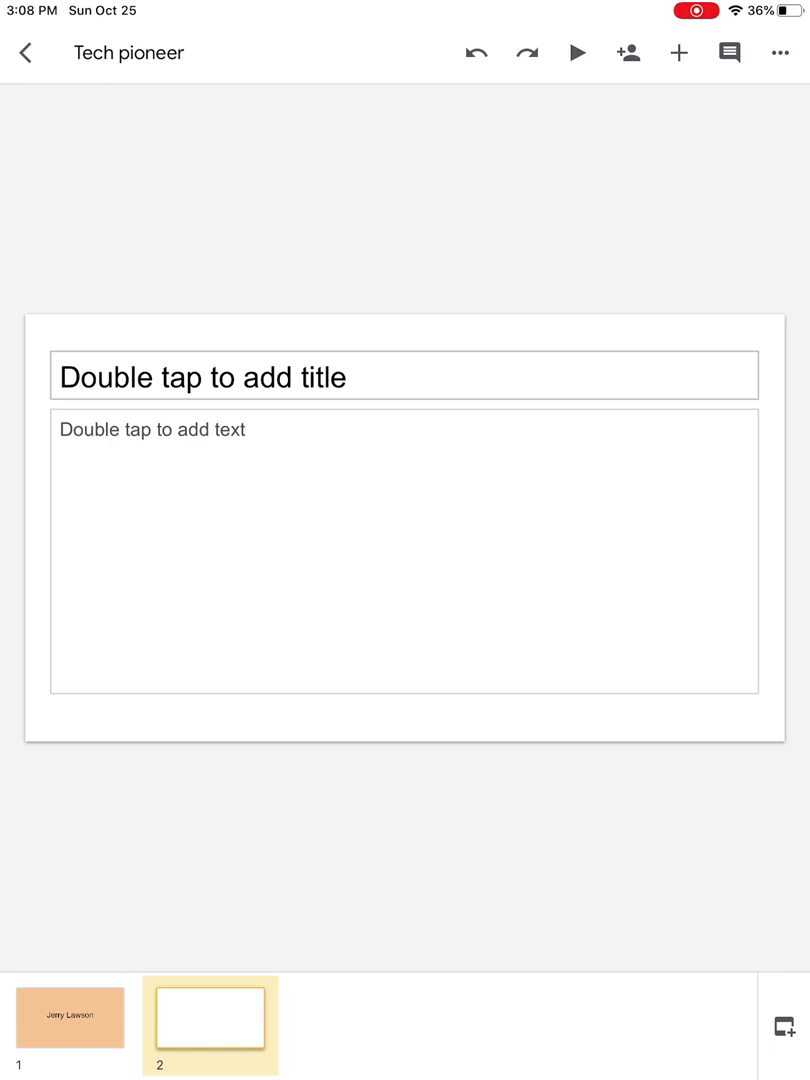
pyautogui.click(404, 550)
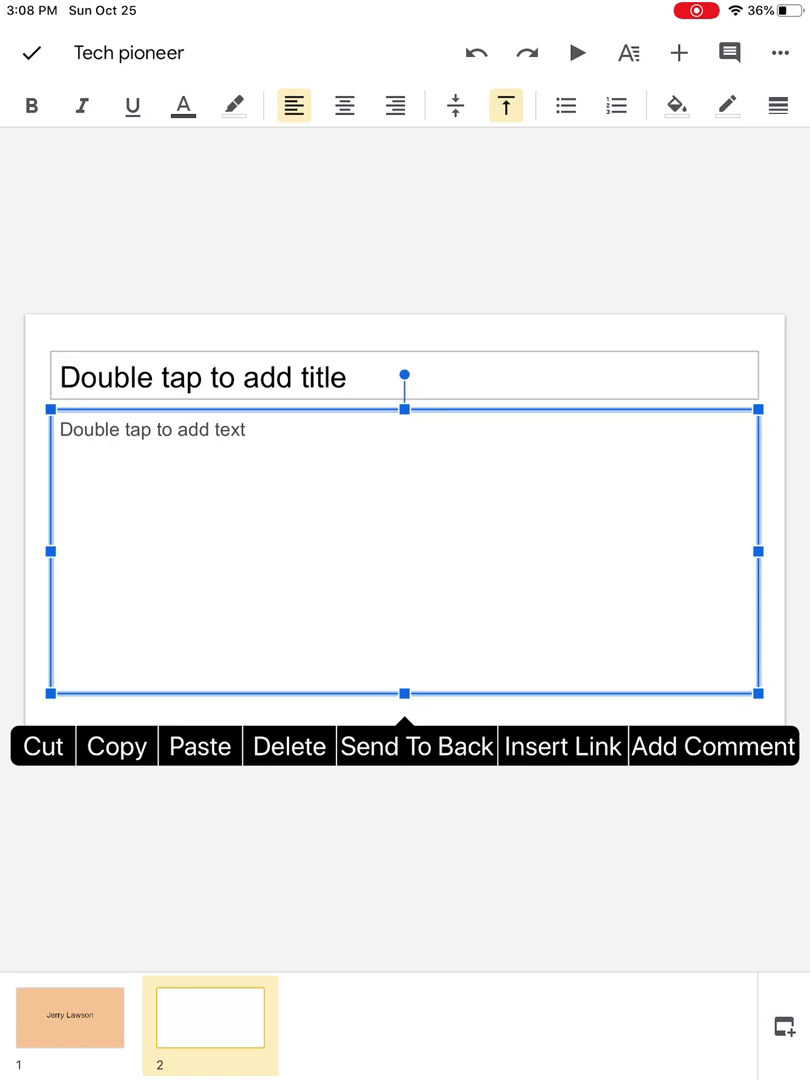
# - Apply bulleted-list formatting to slide 2's still-empty body box
pyautogui.click(566, 105)
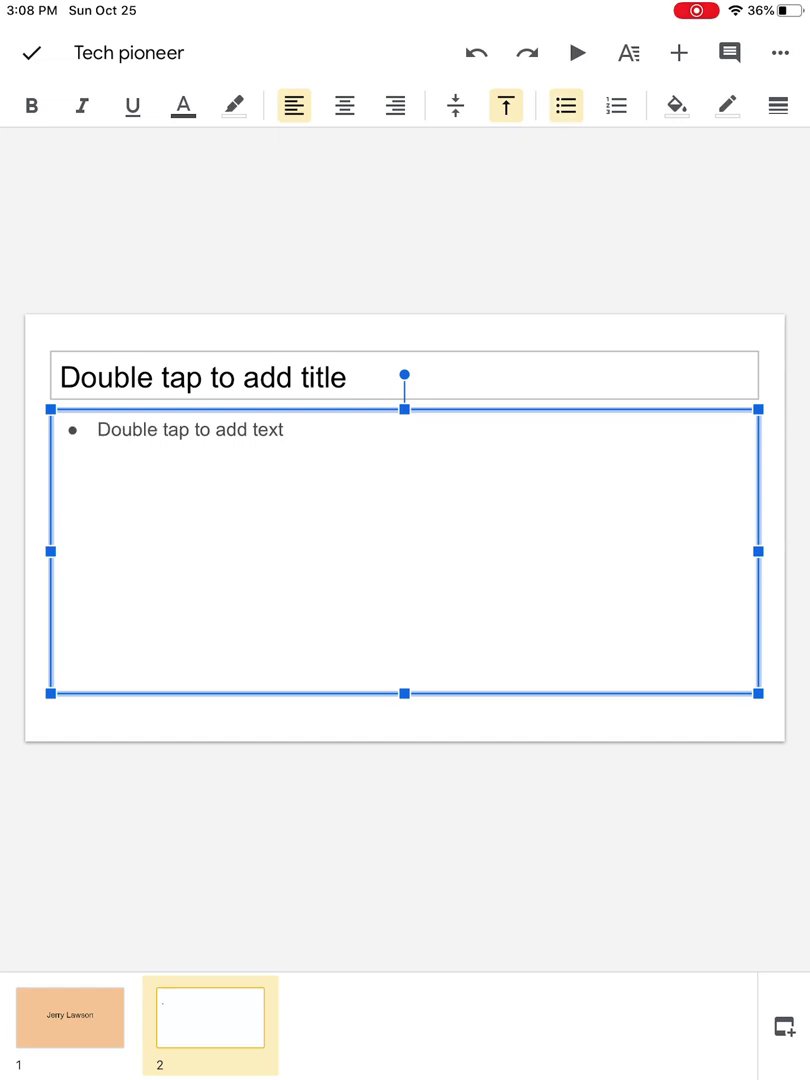
pyautogui.doubleClick(190, 430)
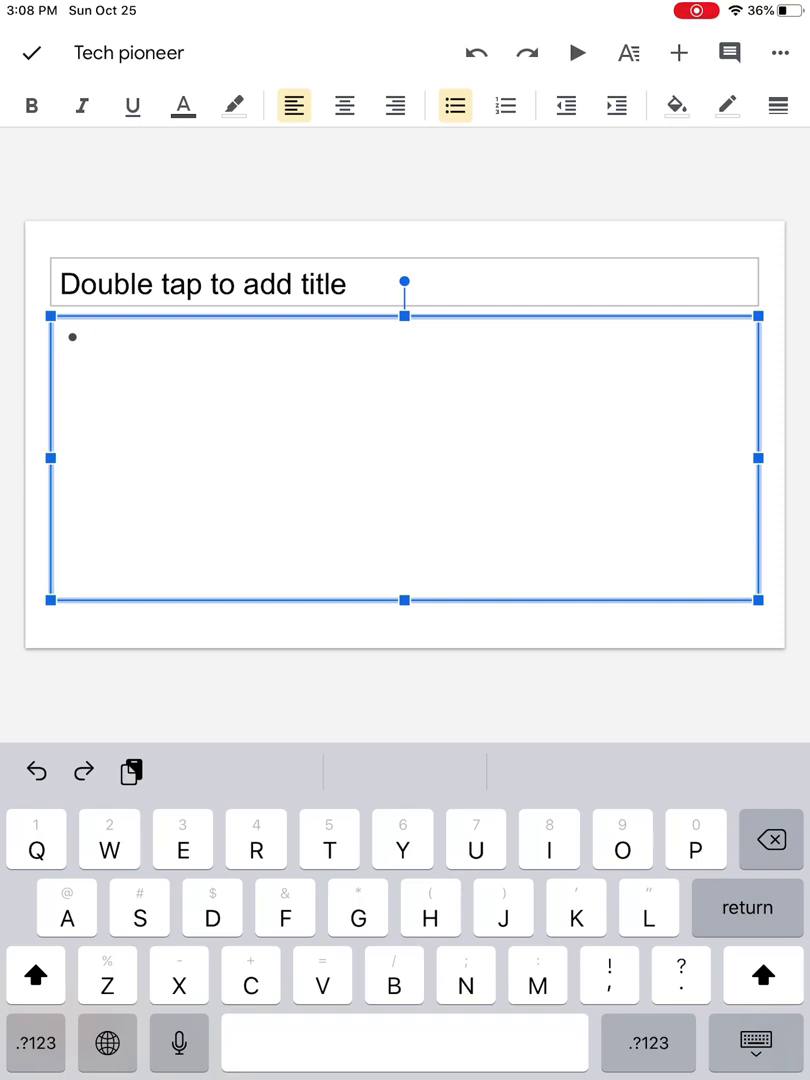
pyautogui.click(32, 52)
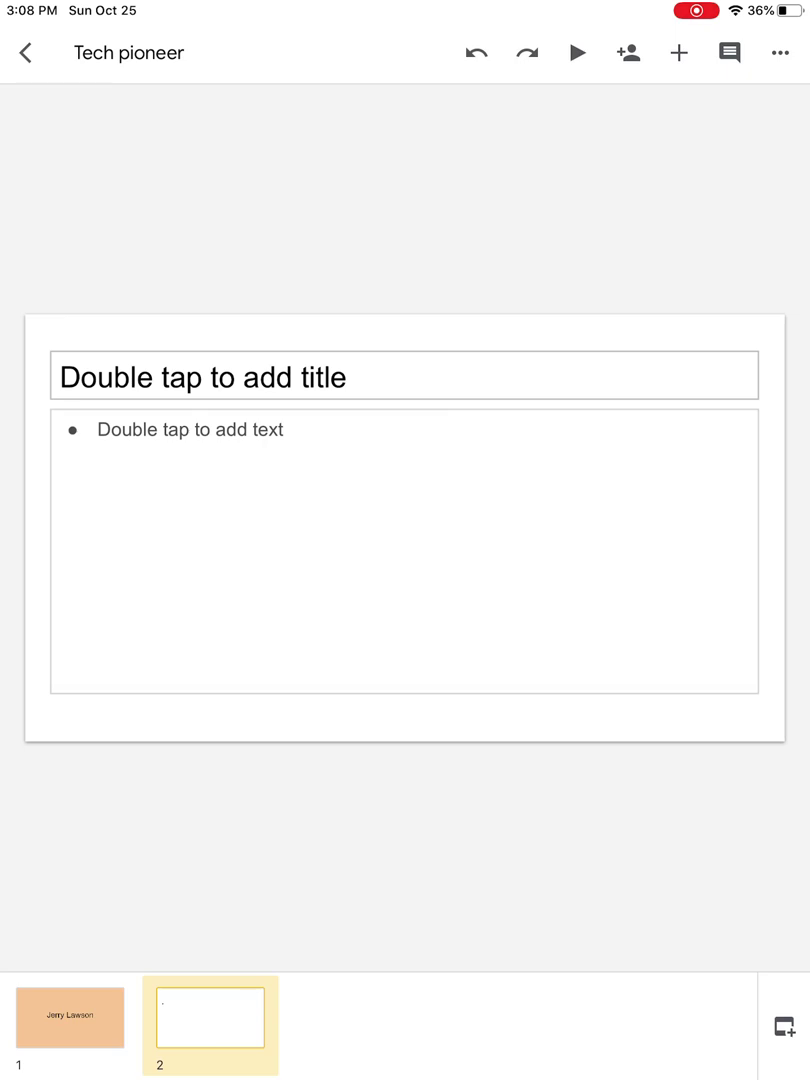
# - Insert a third slide using the Title and body layout
pyautogui.click(784, 1026)
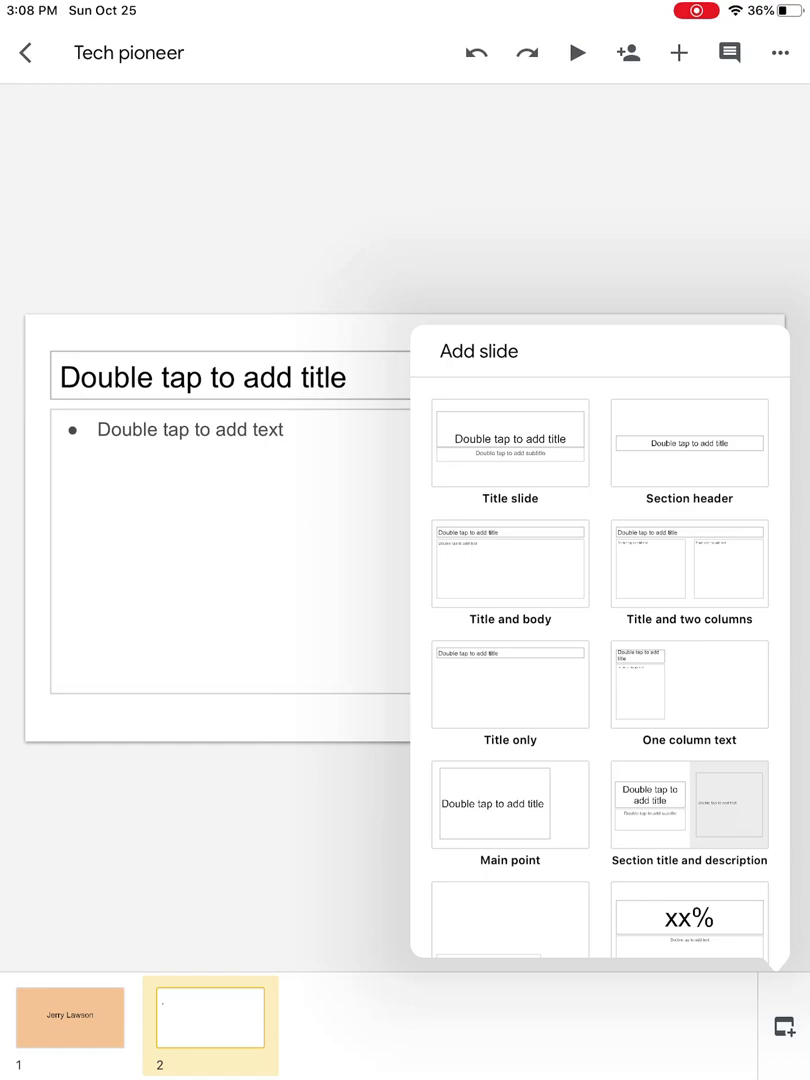
pyautogui.click(510, 563)
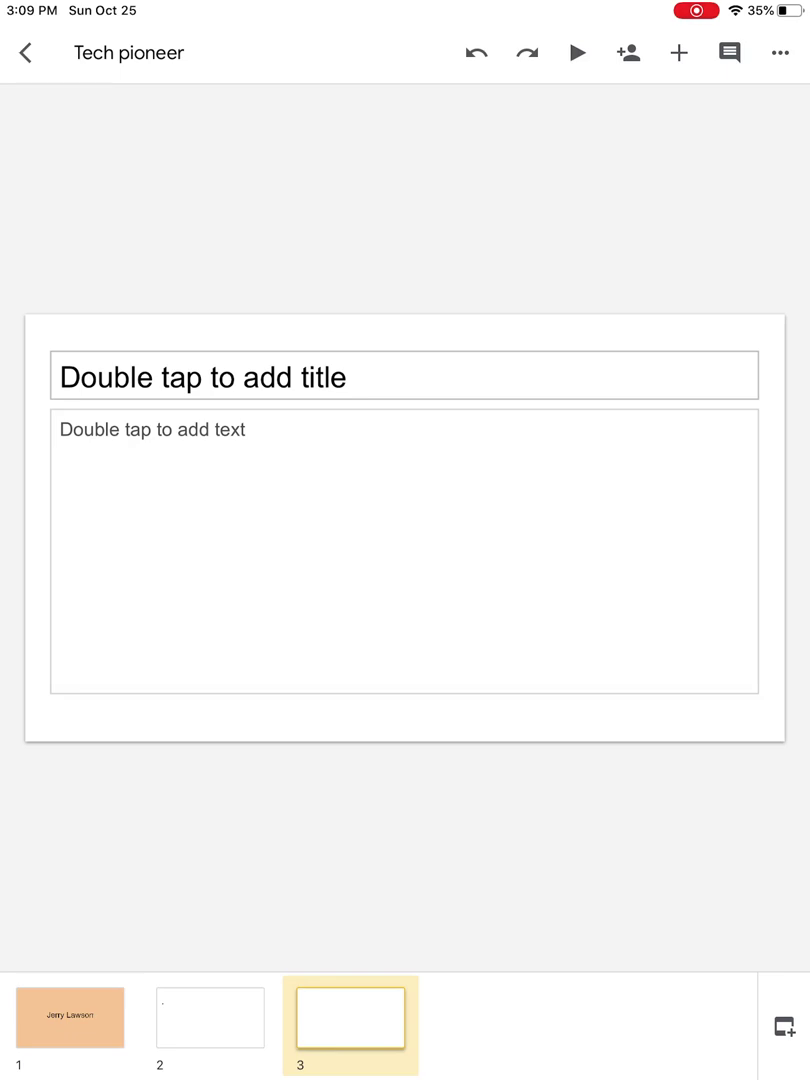
# - Search the web for 'jerry lawson' in Safari
pyautogui.press('super+h')
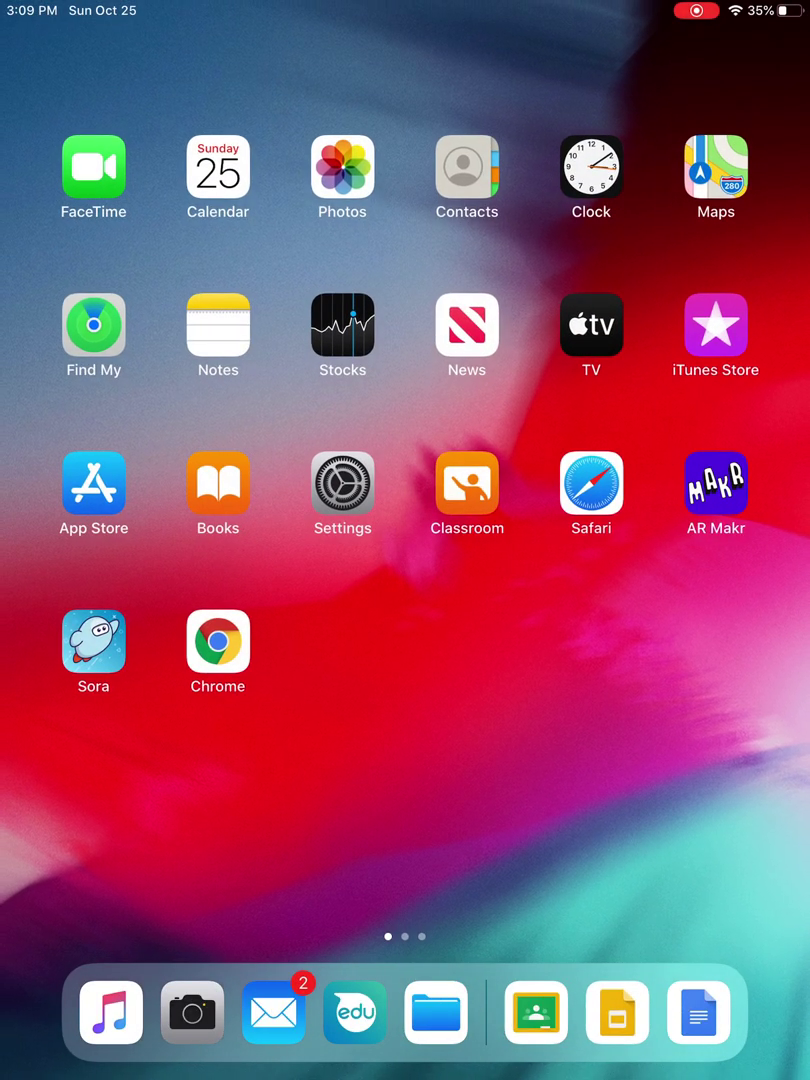
pyautogui.click(591, 483)
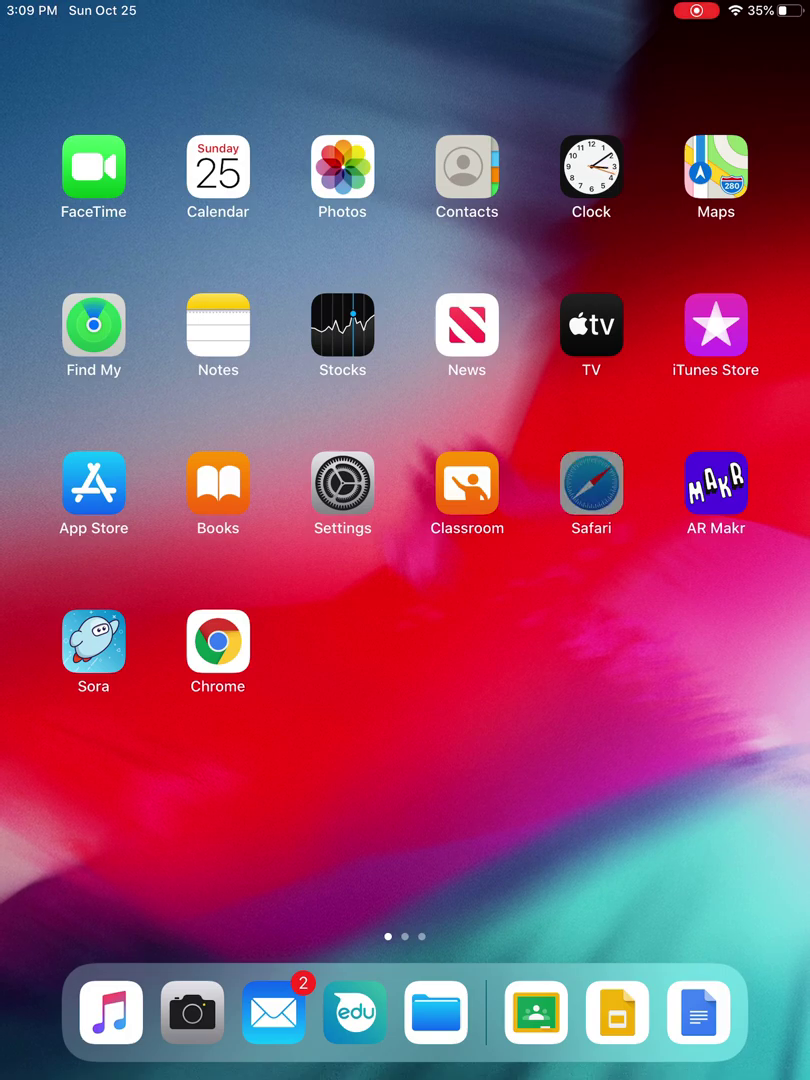
pyautogui.click(404, 63)
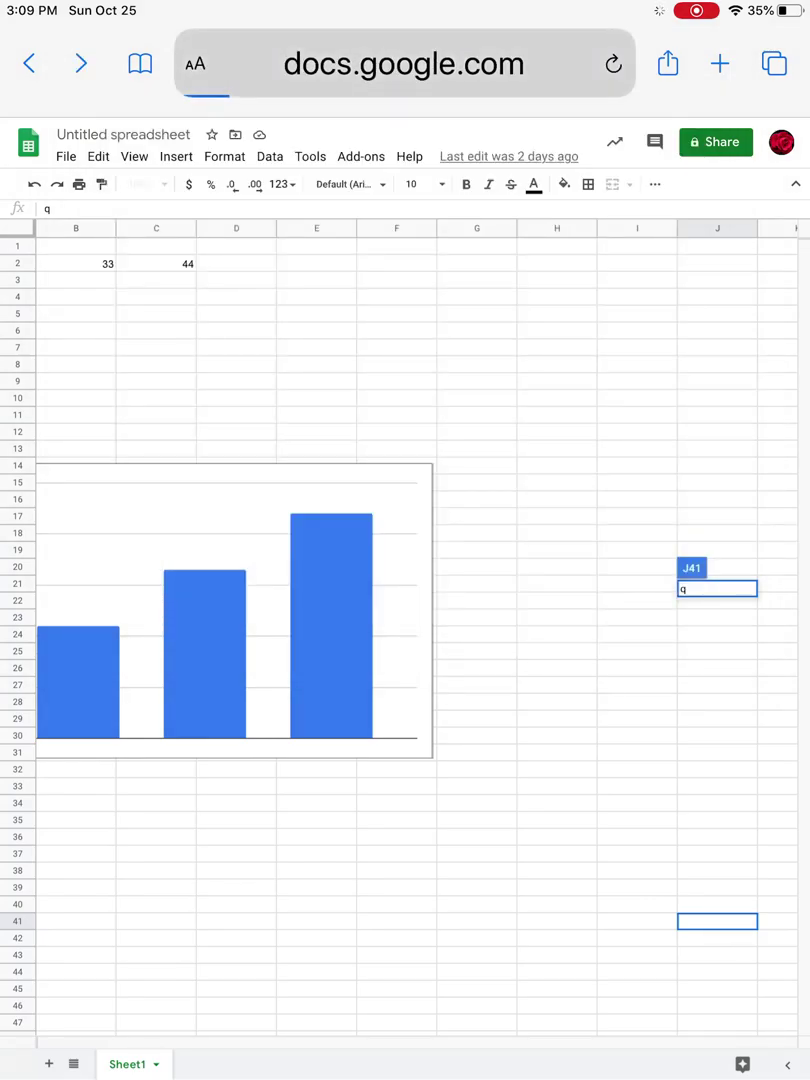
pyautogui.click(404, 63)
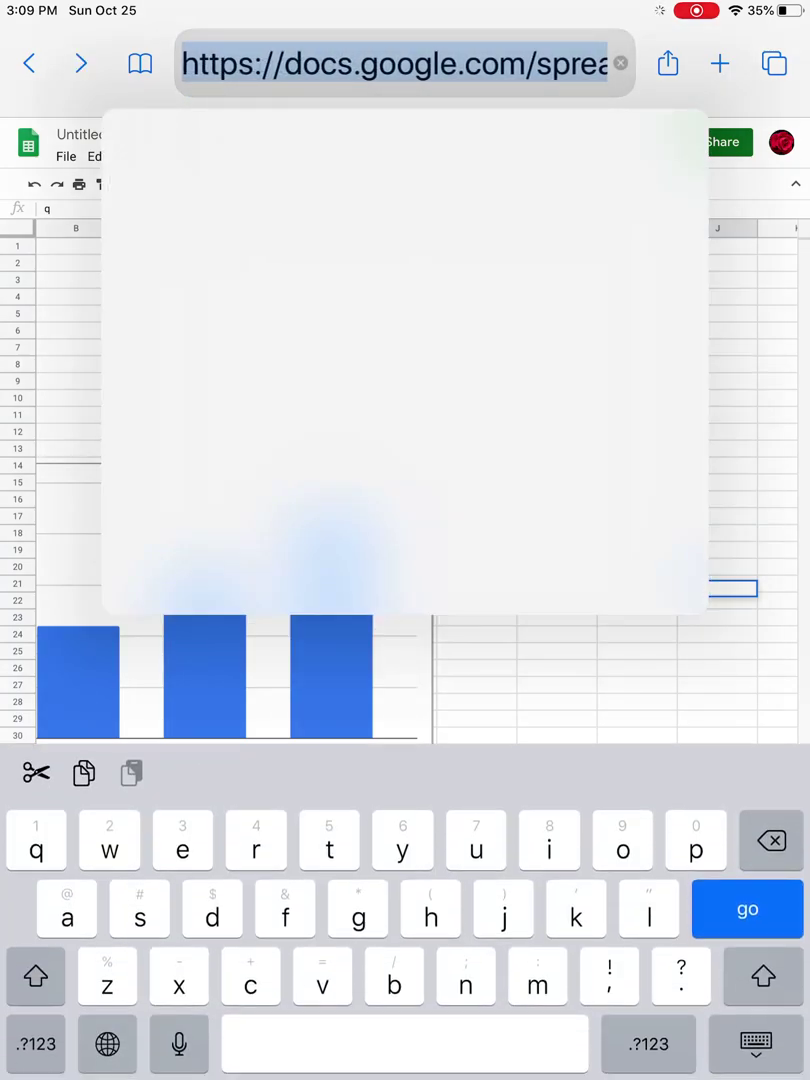
pyautogui.write('jerr')
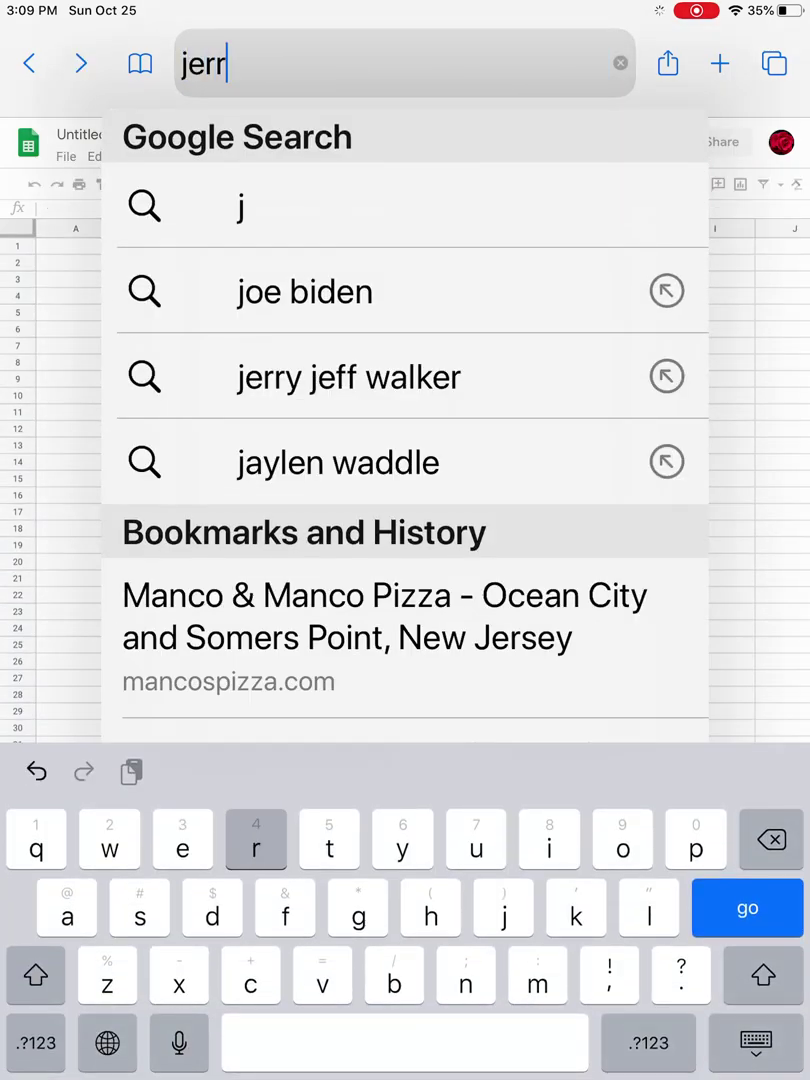
pyautogui.write('y laws')
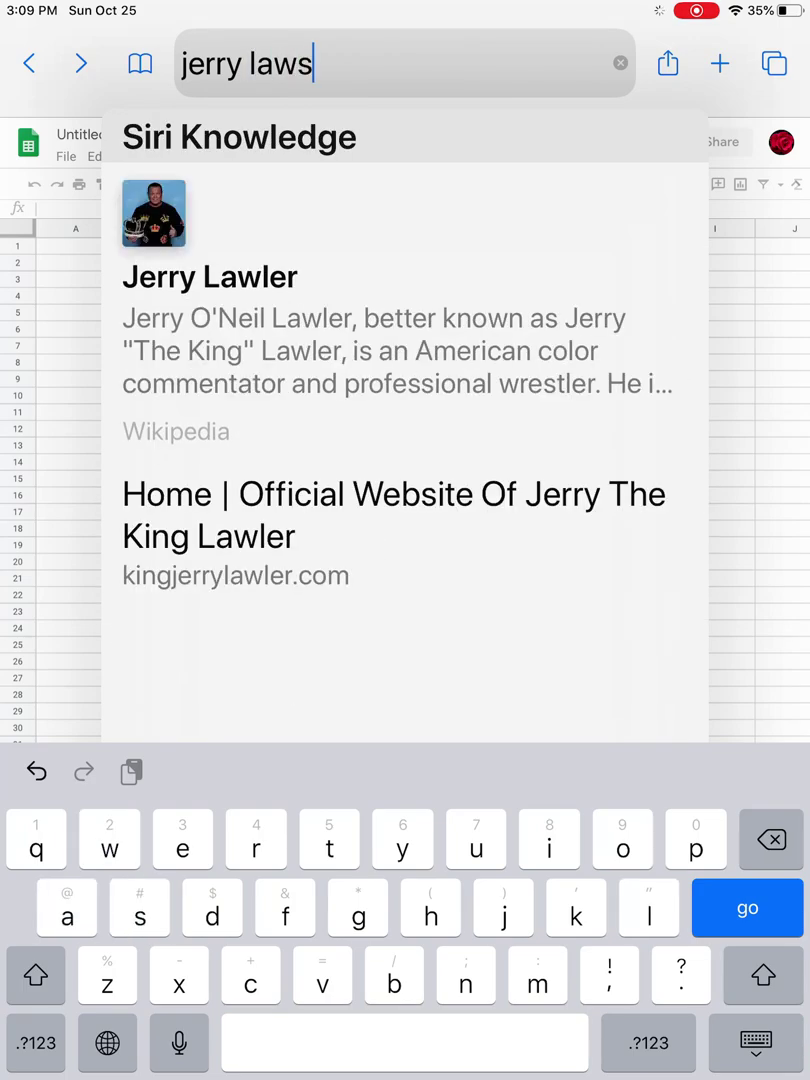
pyautogui.write('on')
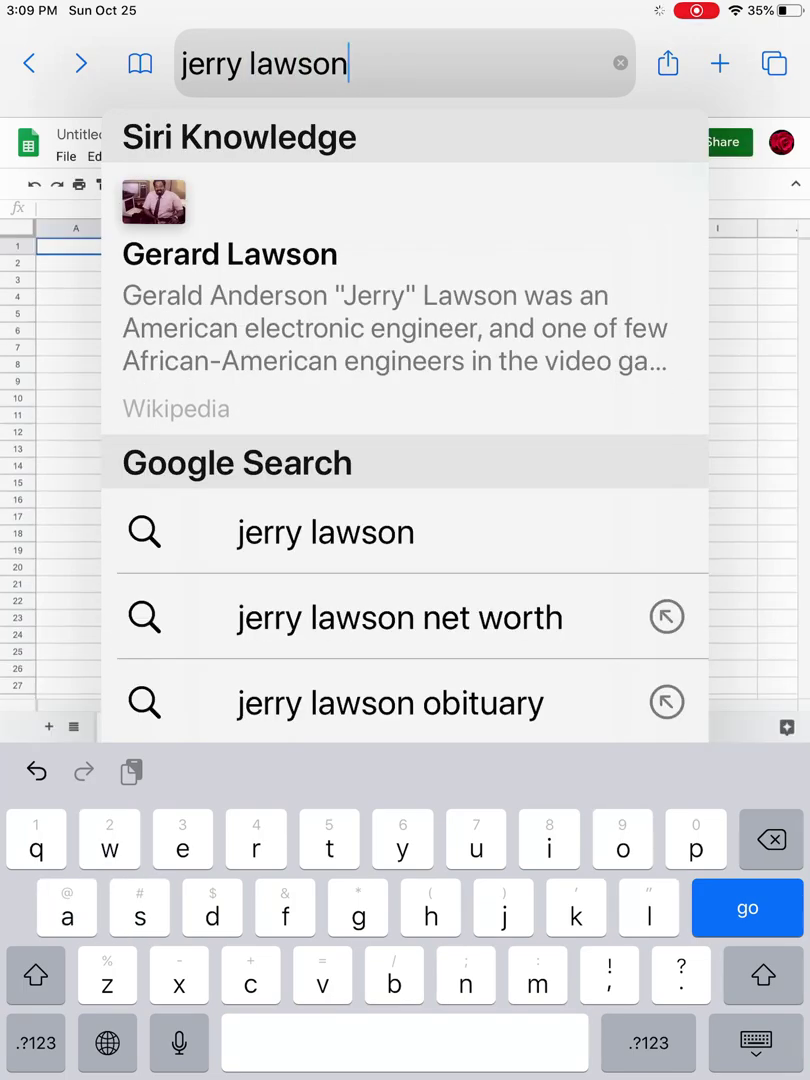
pyautogui.press('Return')
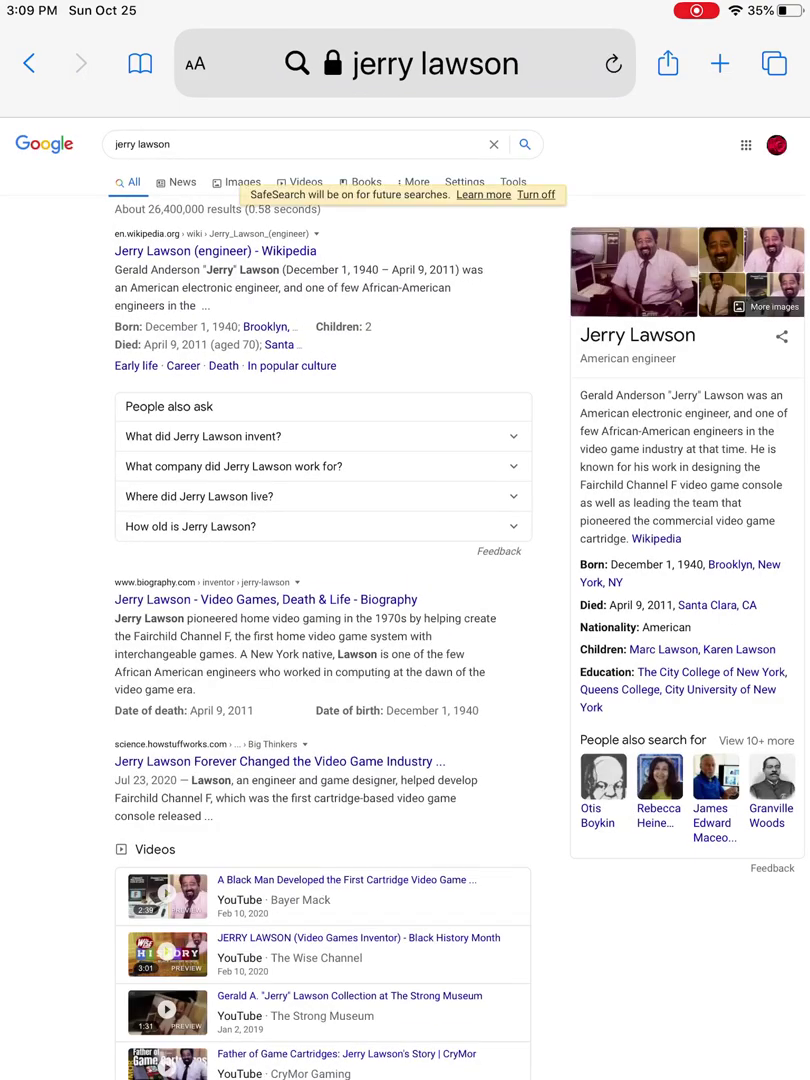
# - Open the radio-studio Jerry Lawson photo from image results, then return to Tech pioneer
pyautogui.click(237, 182)
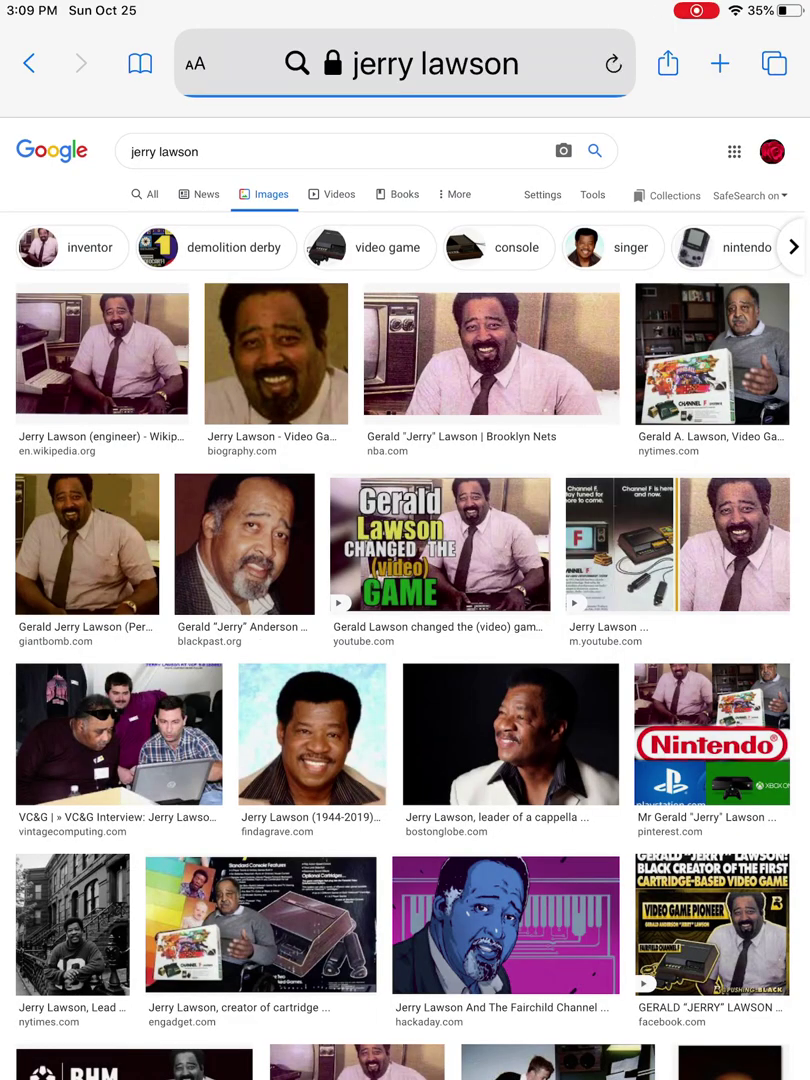
pyautogui.scroll(-5, 405, 590)
pyautogui.scroll(1, 405, 590)
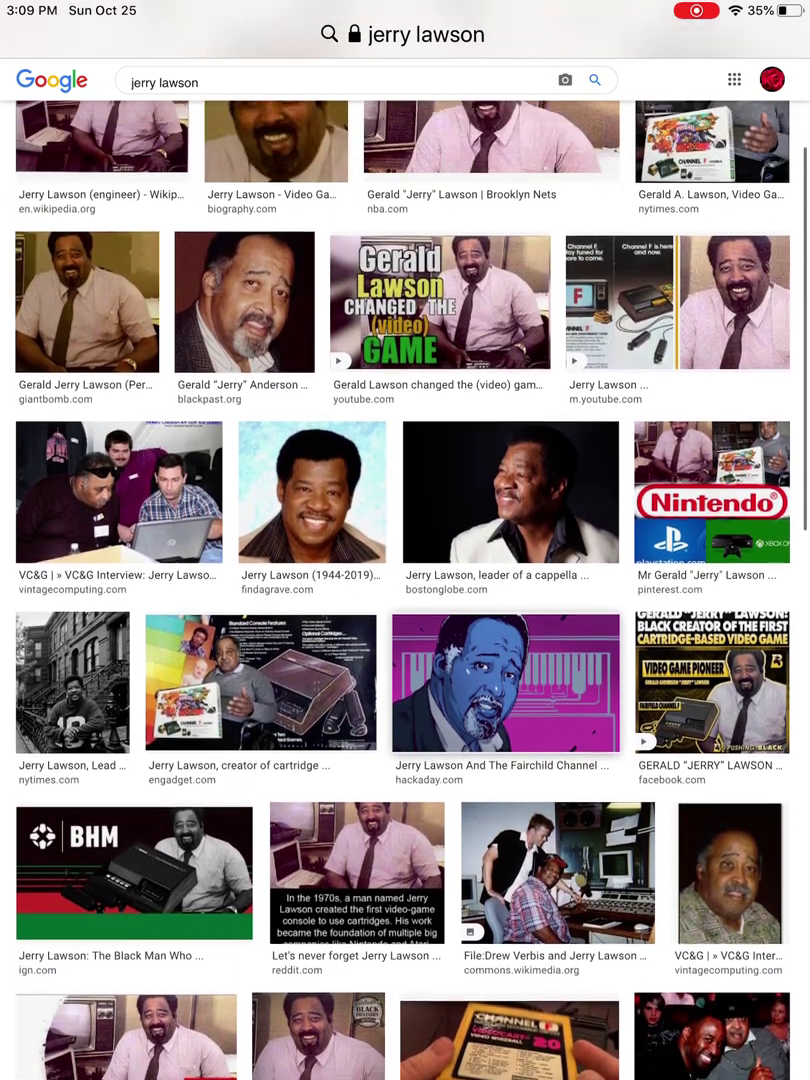
pyautogui.scroll(-1, 405, 590)
pyautogui.click(557, 725)
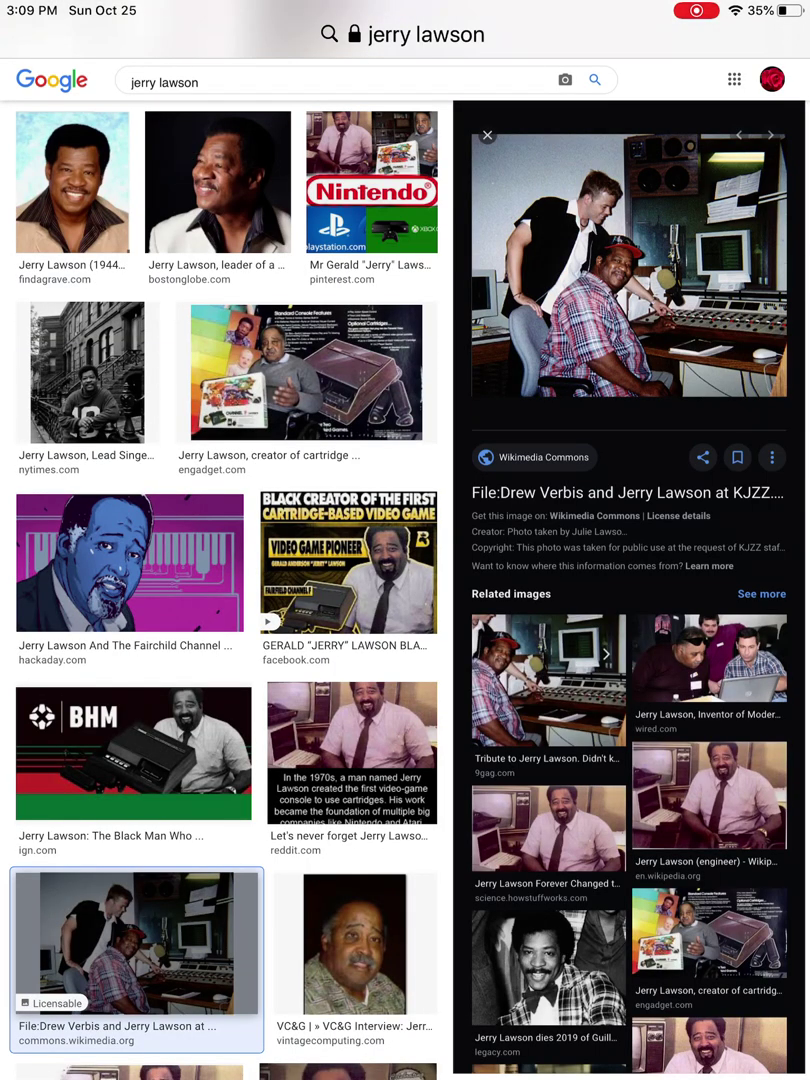
pyautogui.rightClick(628, 265)
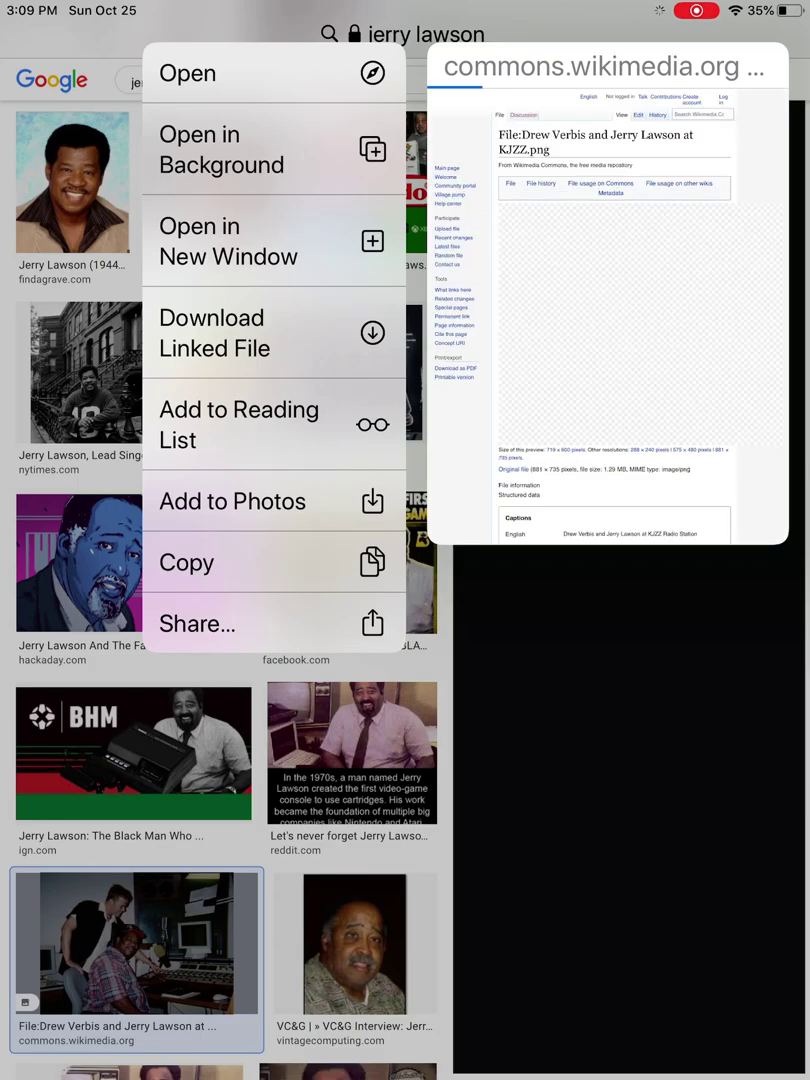
pyautogui.press('Escape')
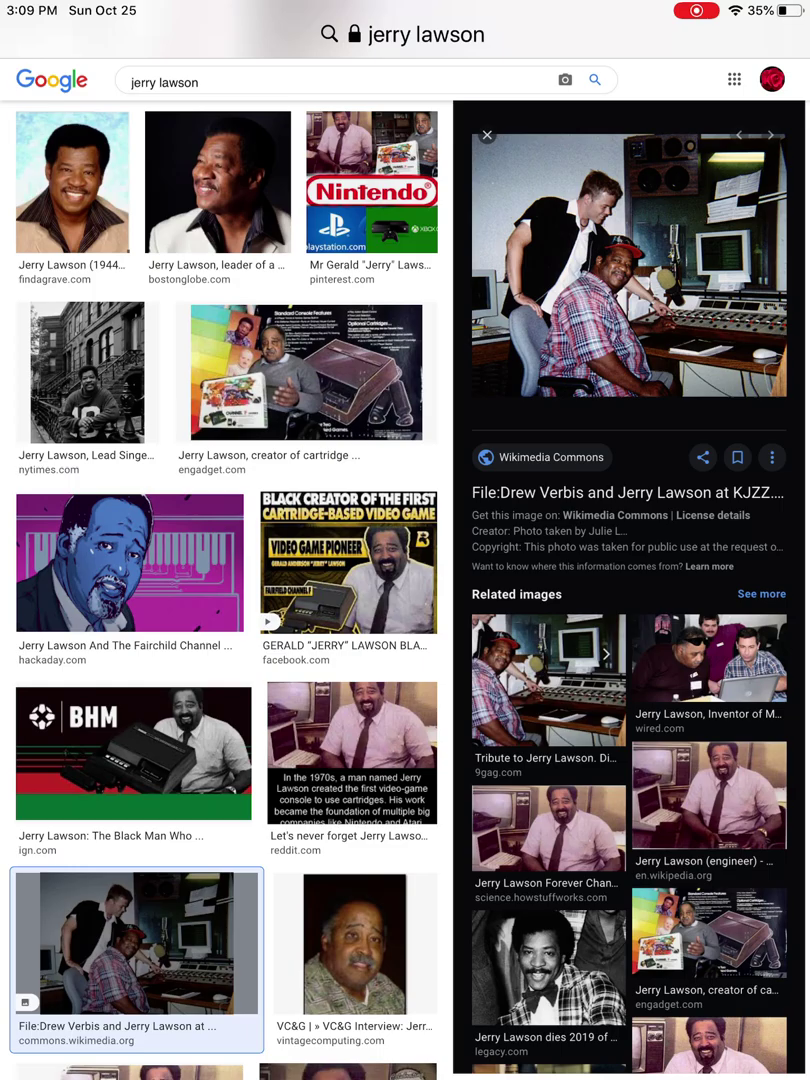
pyautogui.moveTo(405, 1075); pyautogui.dragTo(405, 700)
pyautogui.click(617, 1013)
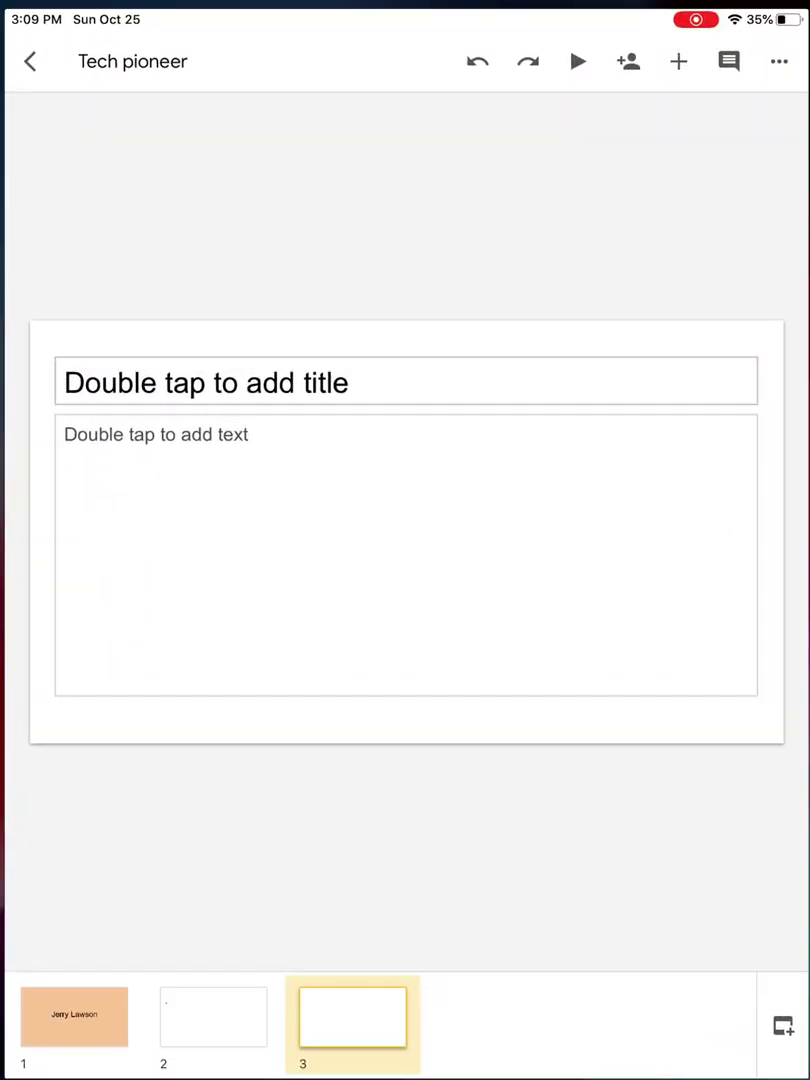
# - Paste the Jerry Lawson photo onto slide 3, shrink it to about a third, and move it upper right
pyautogui.click(405, 550)
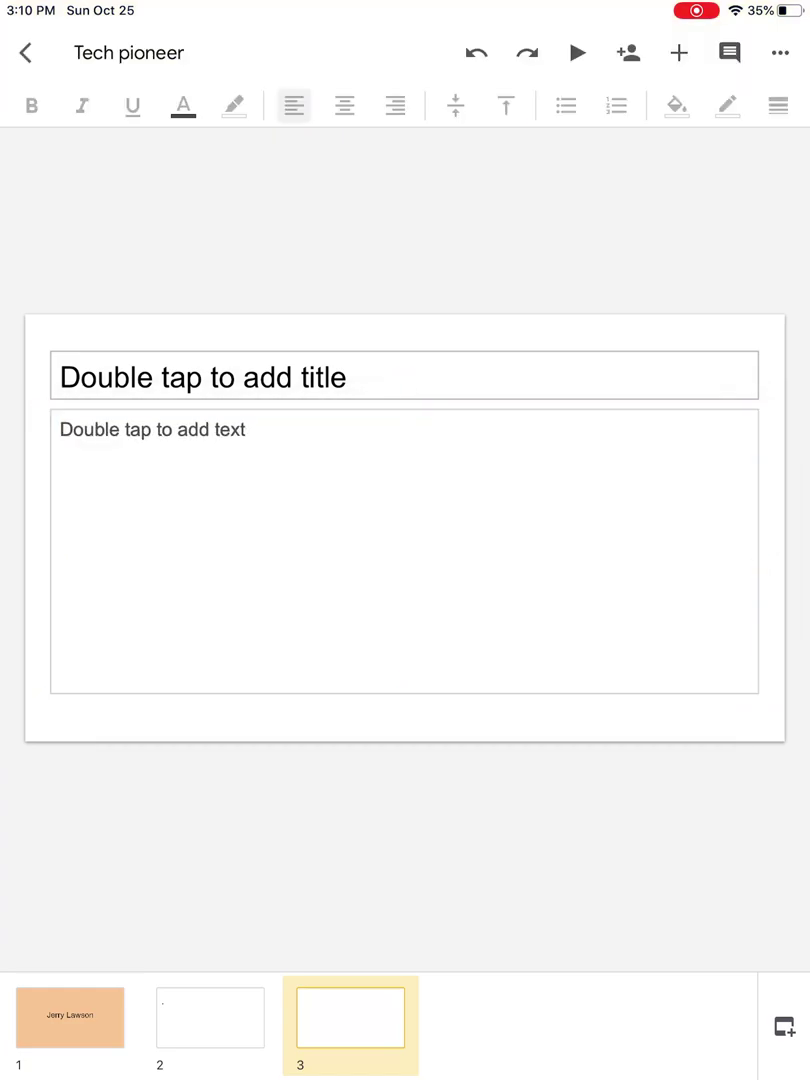
pyautogui.click(404, 550)
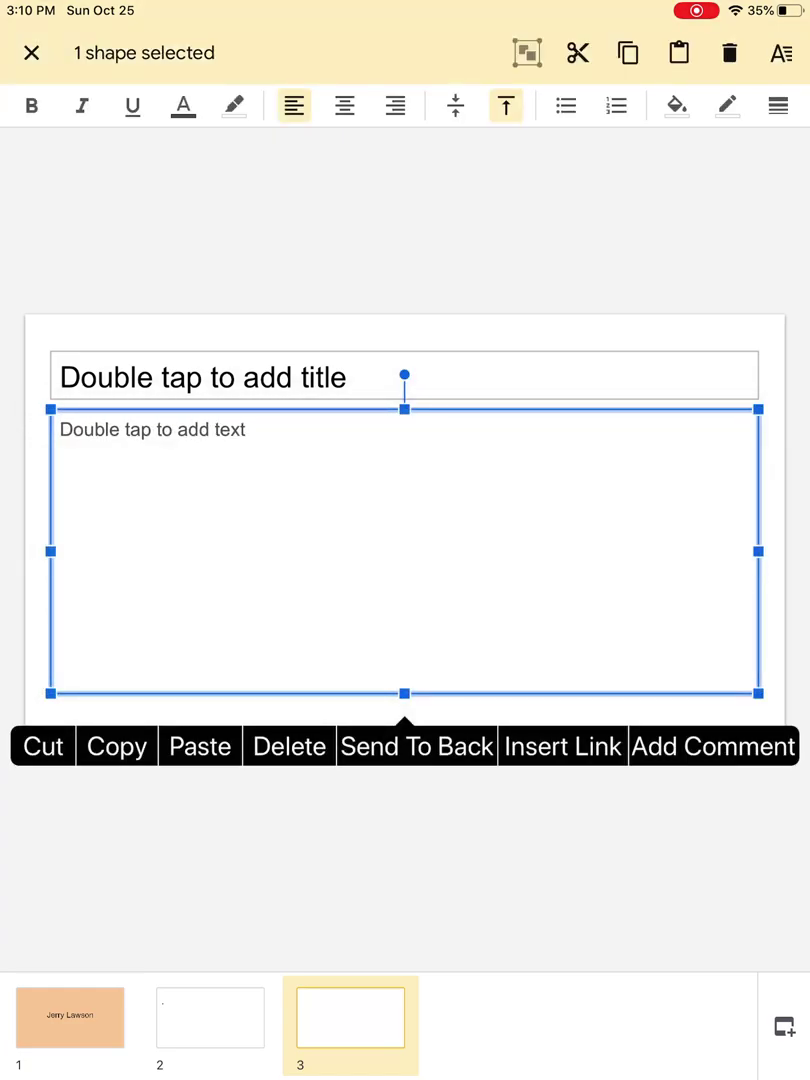
pyautogui.click(200, 746)
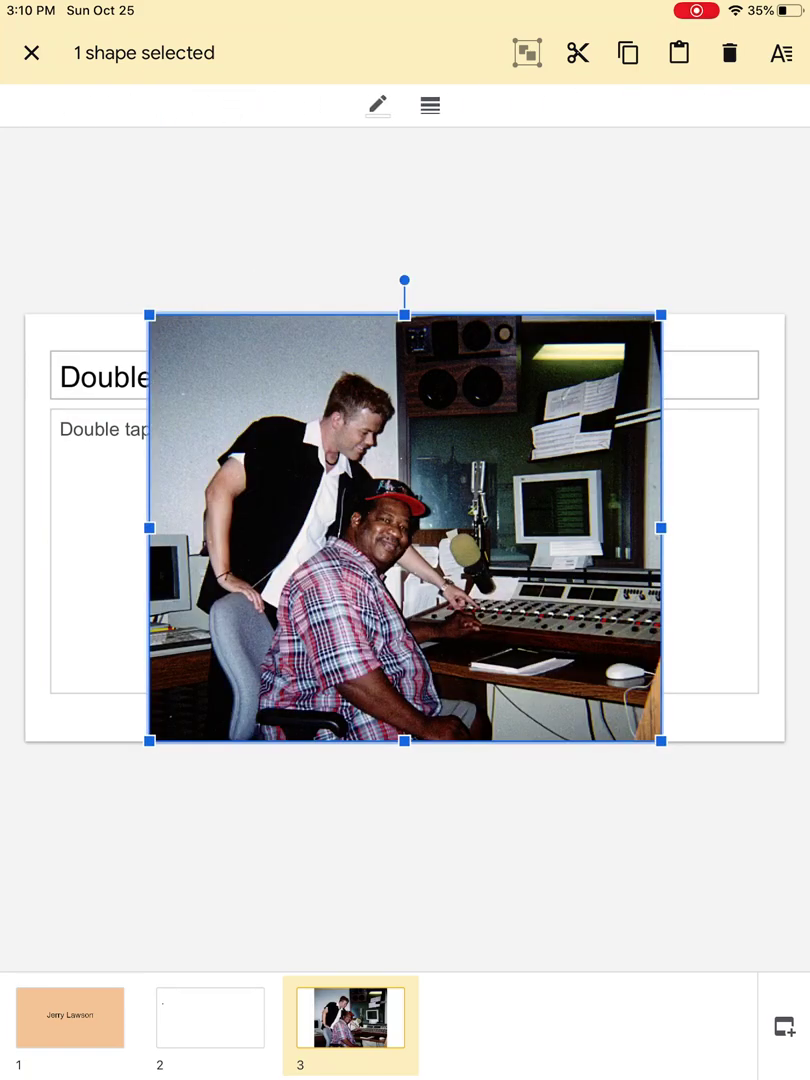
pyautogui.moveTo(661, 315); pyautogui.dragTo(326, 593)
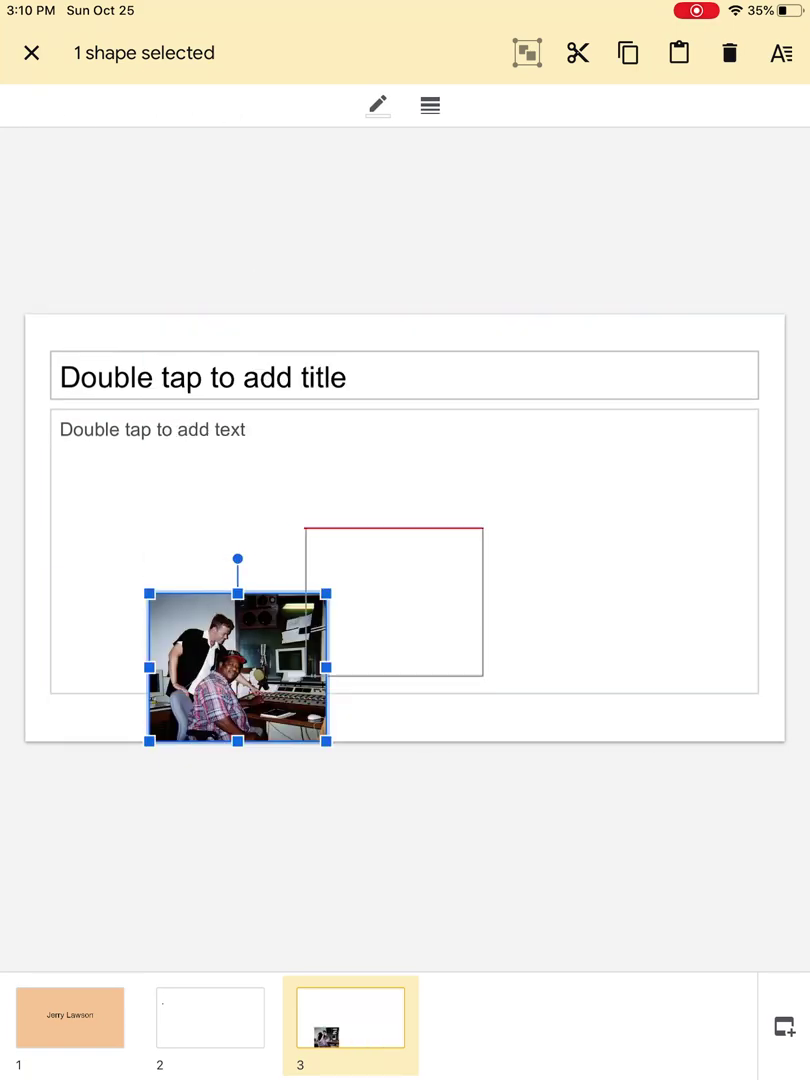
pyautogui.moveTo(394, 601)
pyautogui.mouseDown()
pyautogui.moveTo(624, 484)
pyautogui.moveTo(579, 484)
pyautogui.mouseUp()
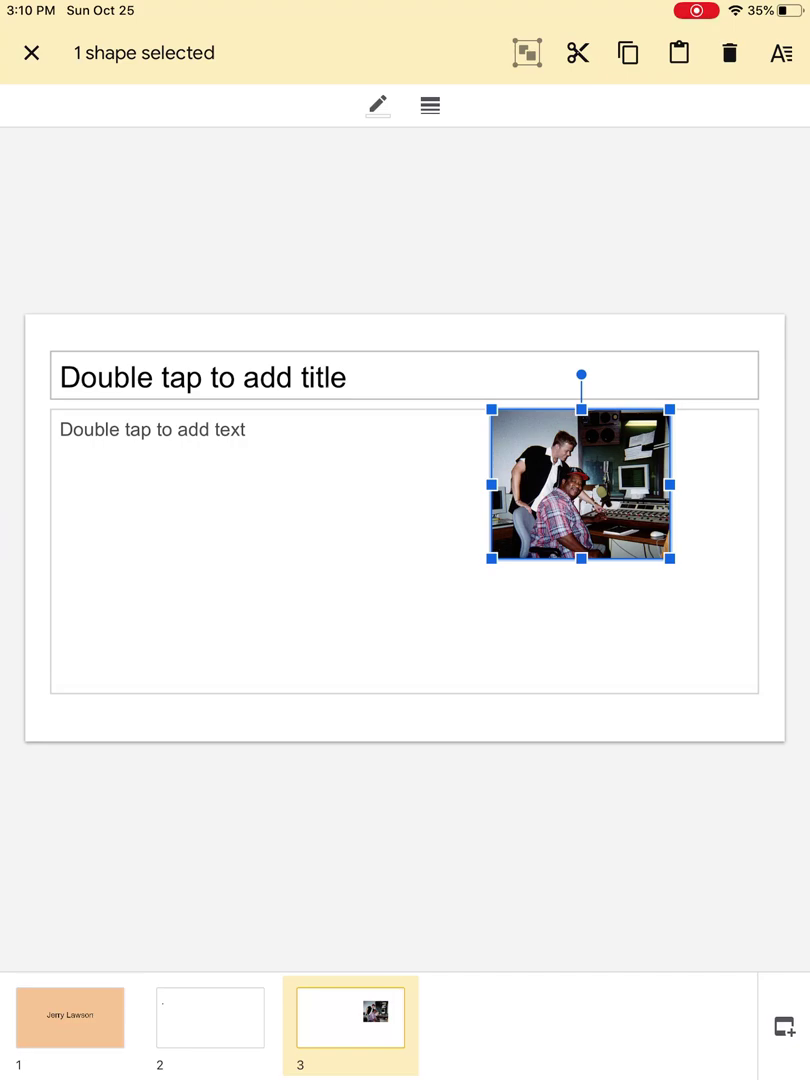
pyautogui.click(784, 1026)
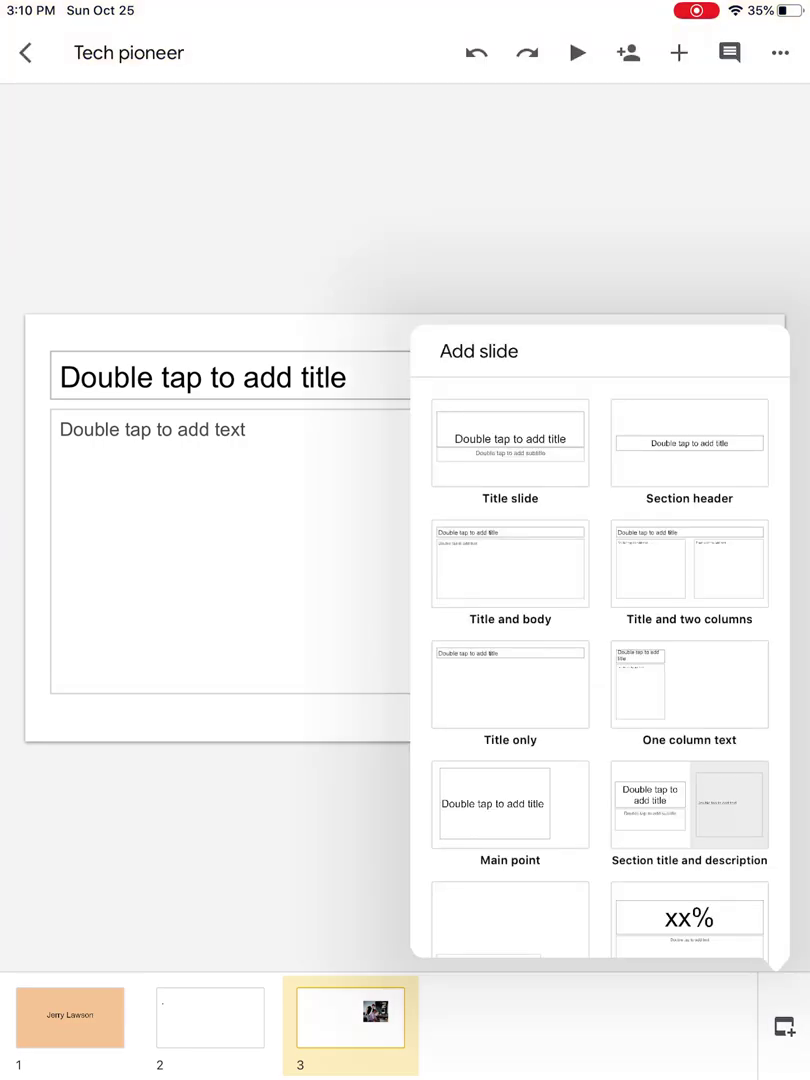
# - Add a fourth Title and body slide and select its thumbnail
pyautogui.click(510, 563)
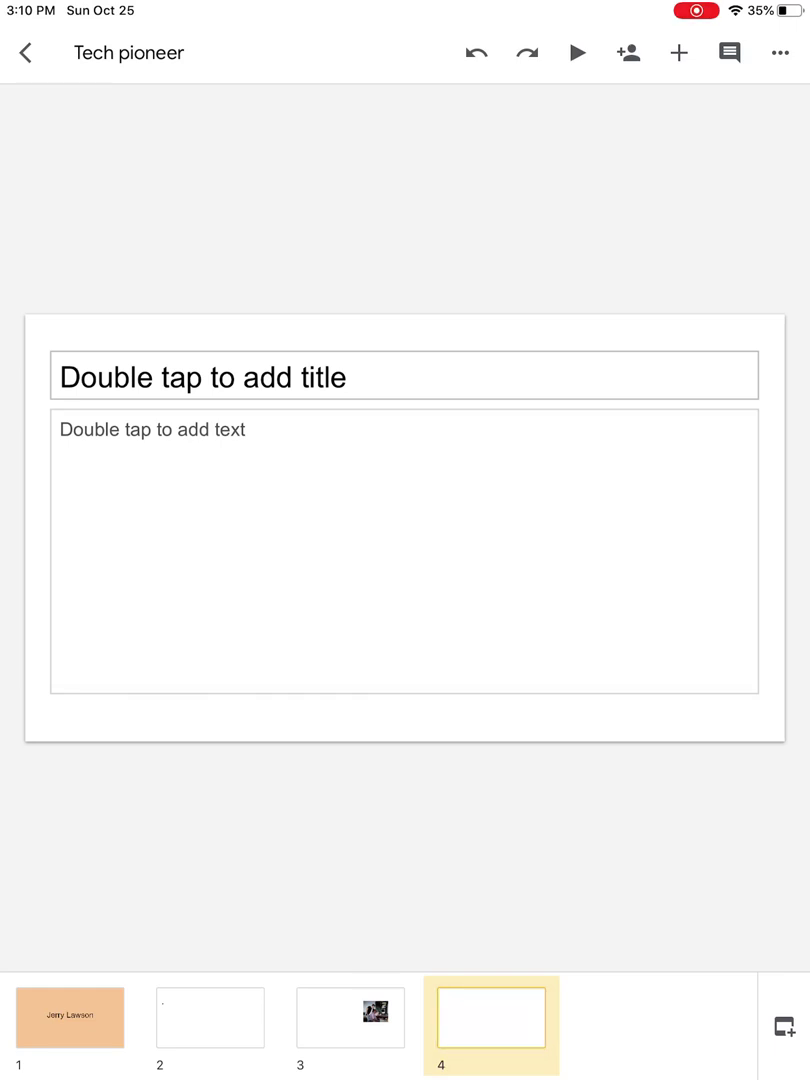
pyautogui.click(491, 1017)
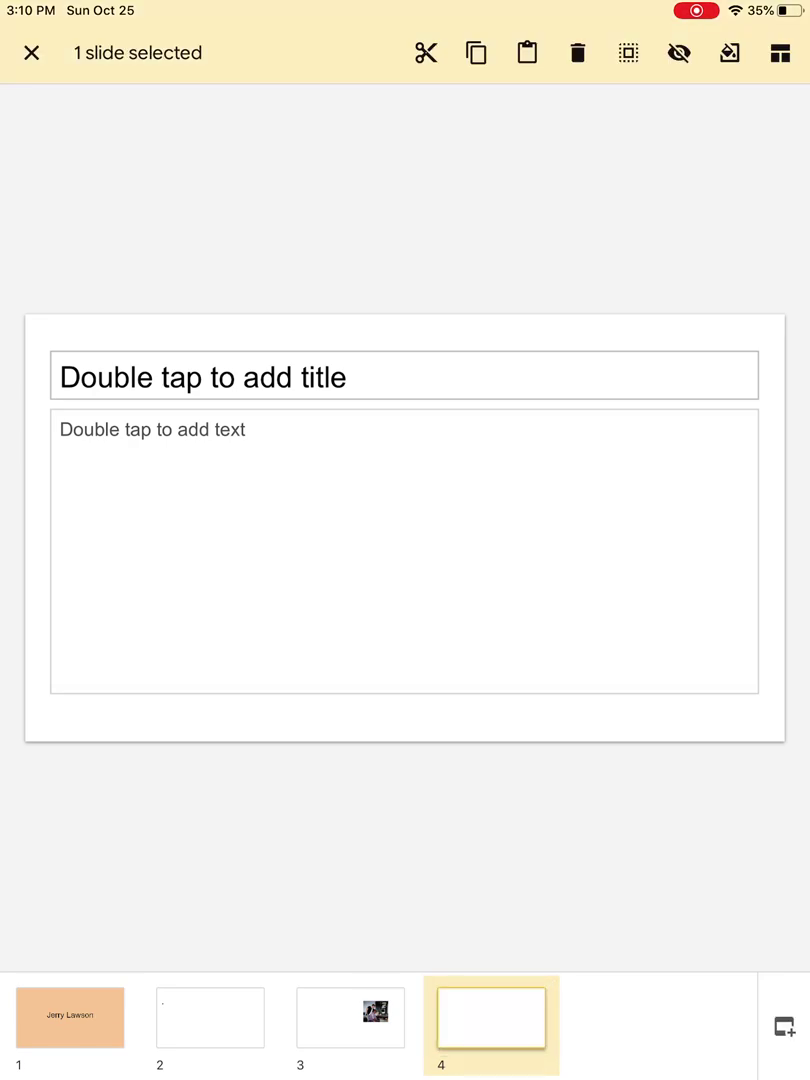
# - Give slide 4 a light teal background from the cyan palette
pyautogui.click(729, 52)
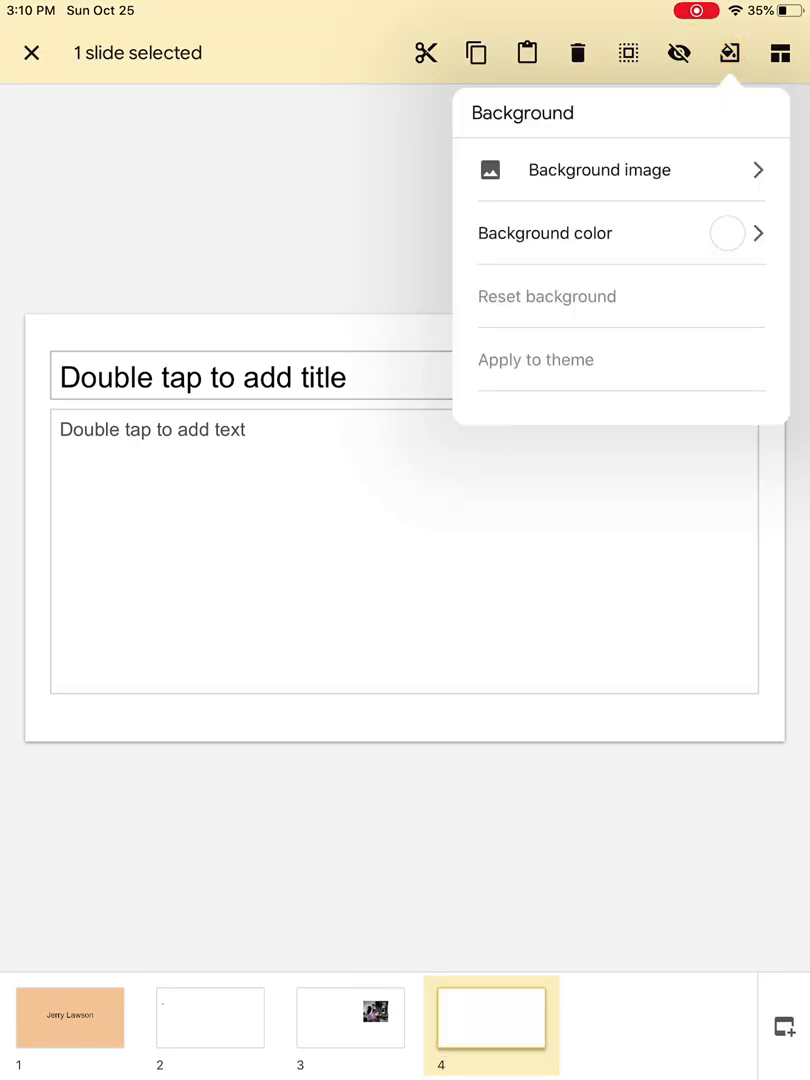
pyautogui.click(600, 233)
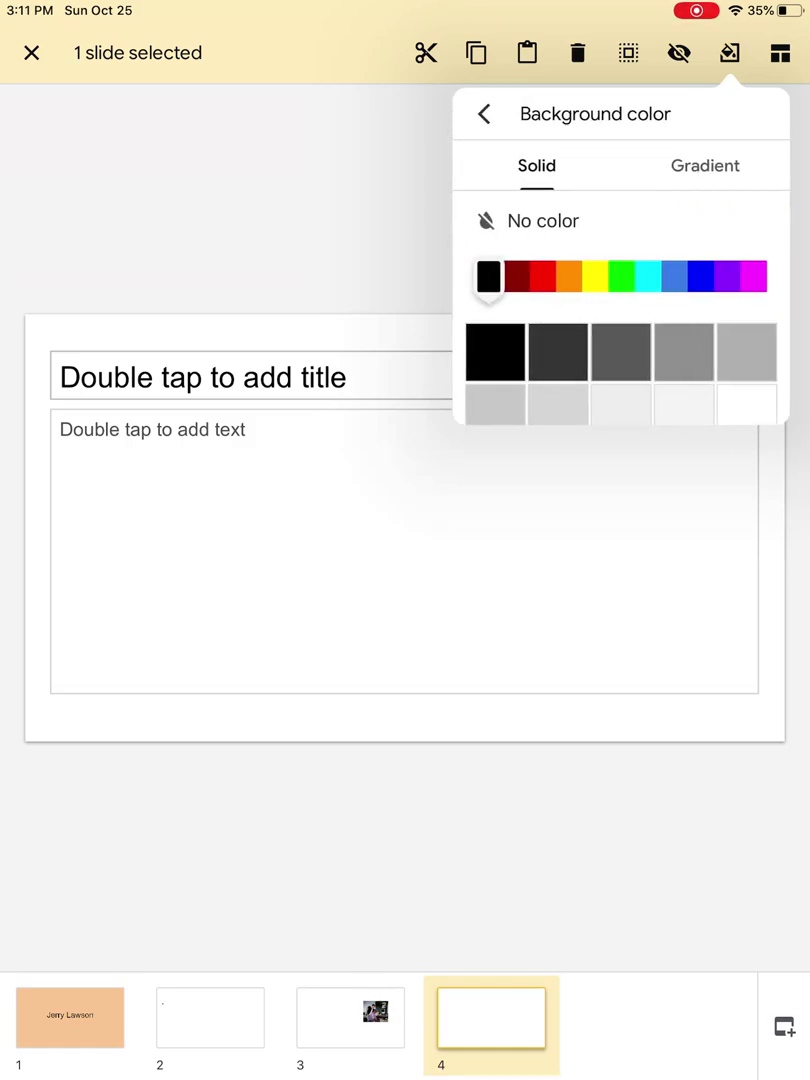
pyautogui.click(647, 276)
pyautogui.click(581, 405)
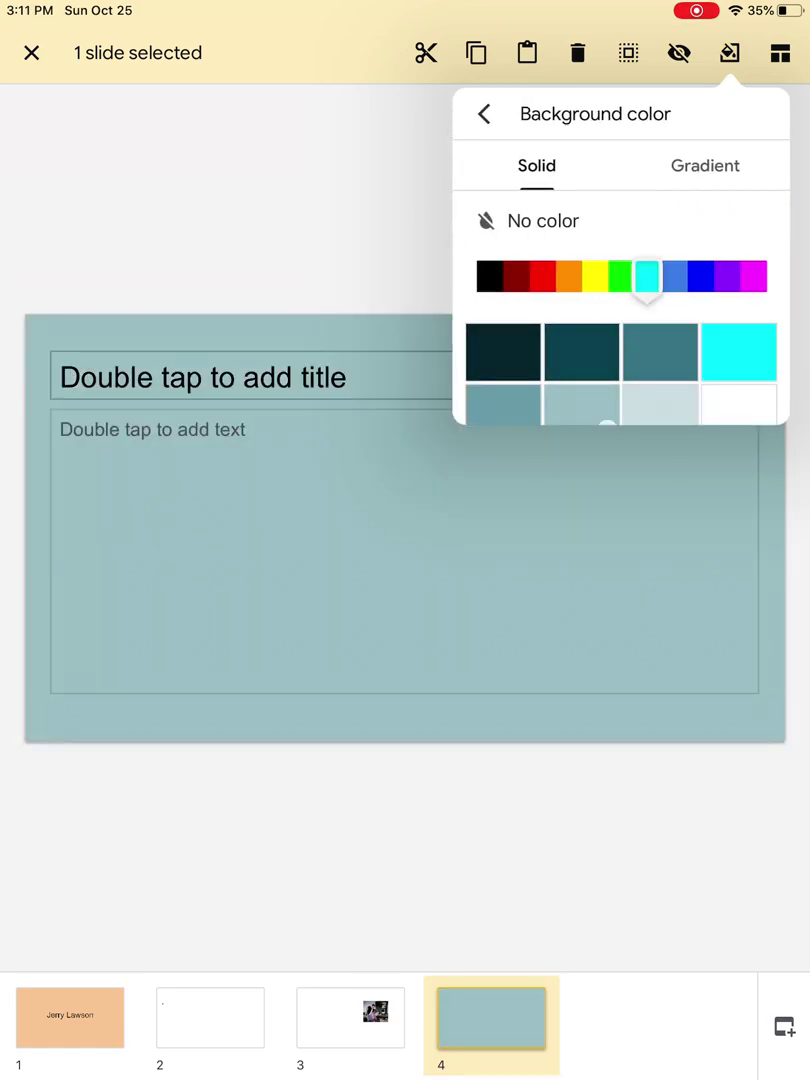
pyautogui.press('Escape')
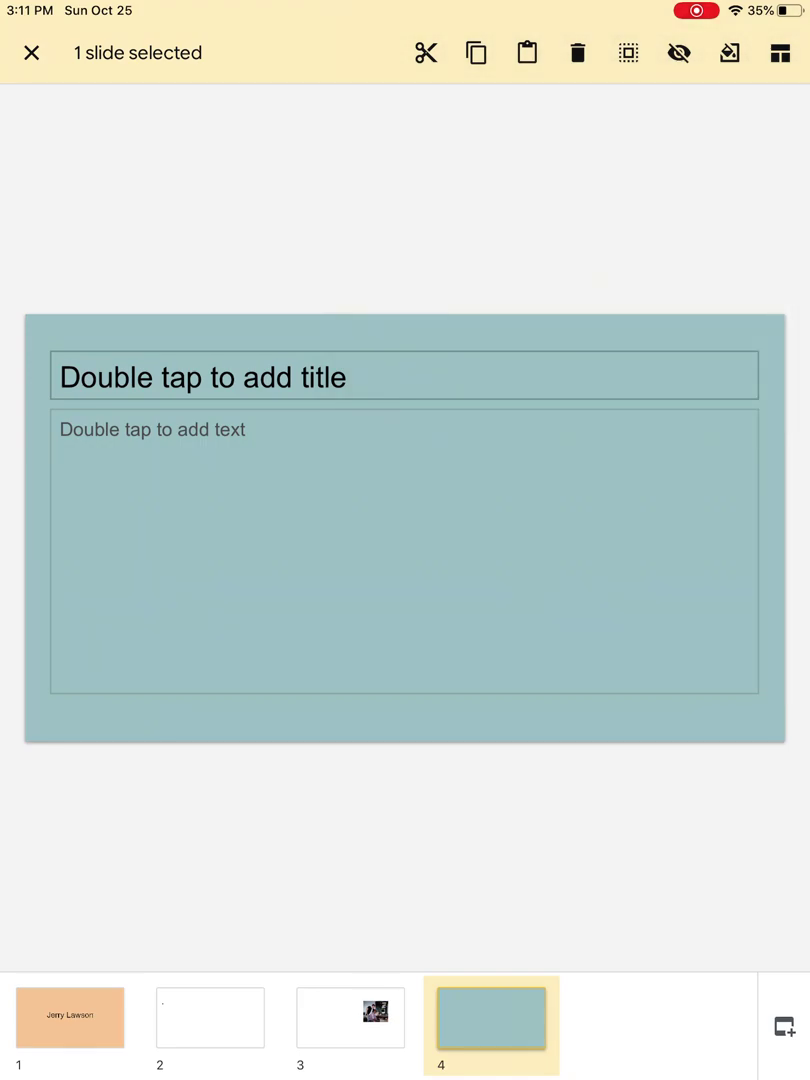
# - Give slide 3 a pale green background
pyautogui.click(350, 1017)
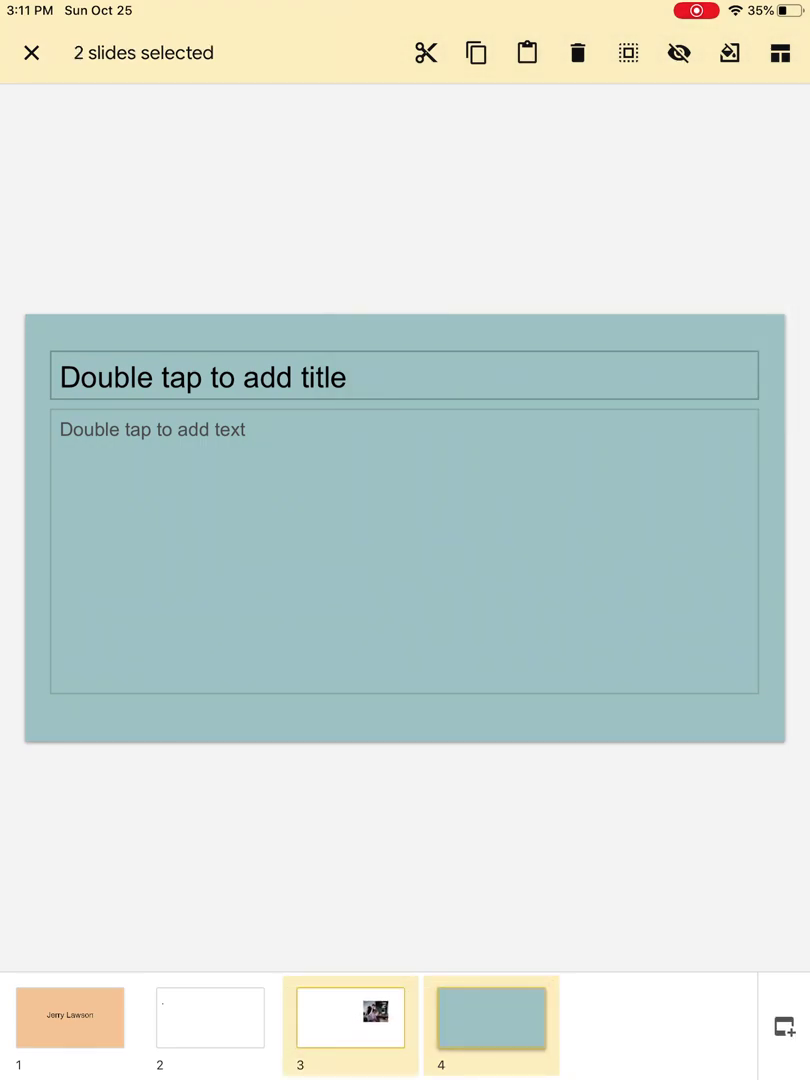
pyautogui.click(31, 52)
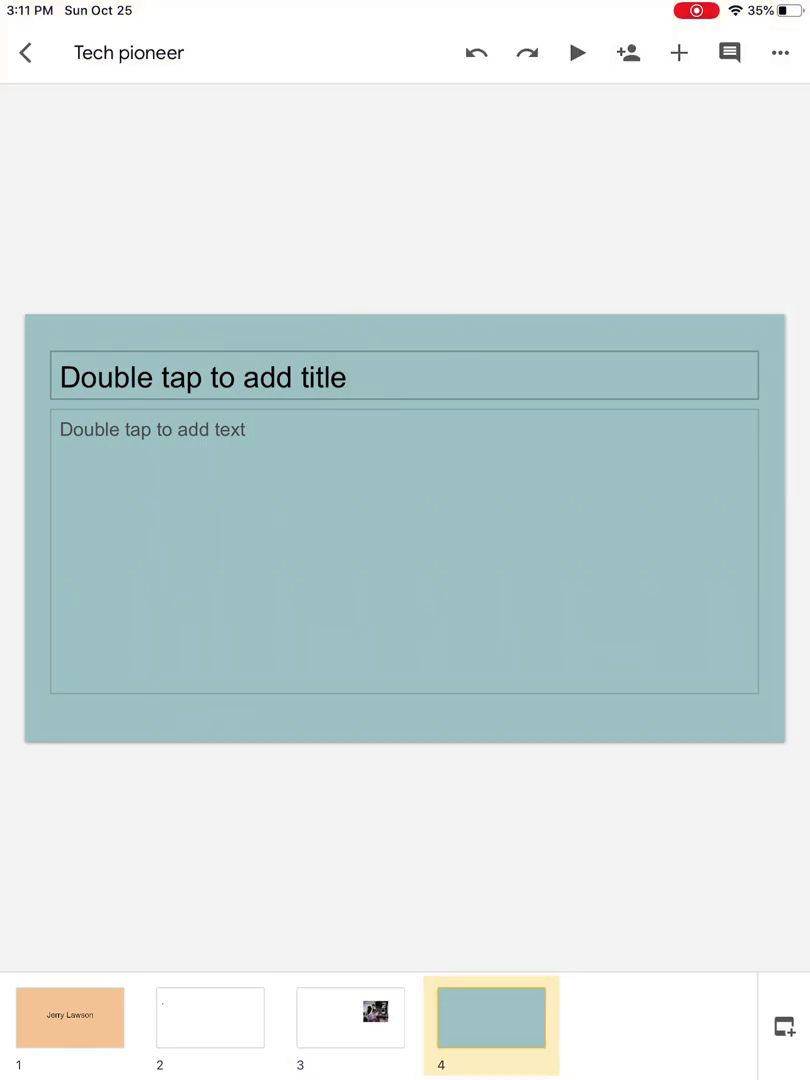
pyautogui.click(350, 1017)
pyautogui.click(350, 1017)
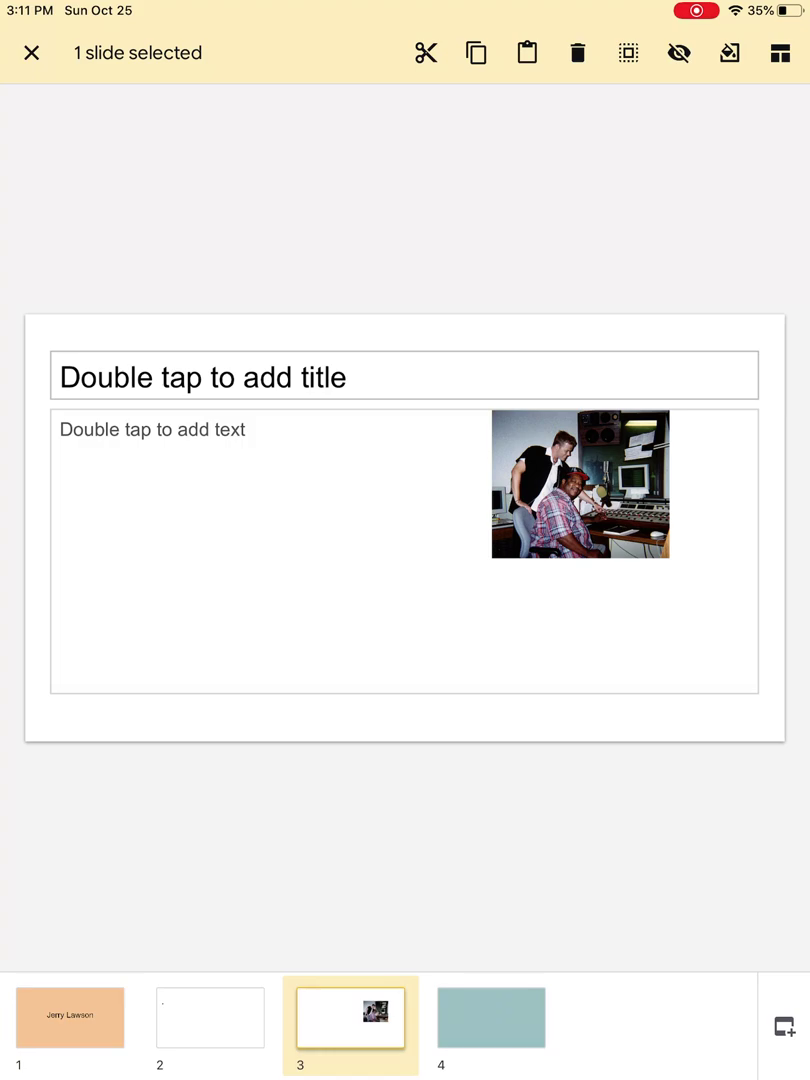
pyautogui.click(729, 52)
pyautogui.click(620, 233)
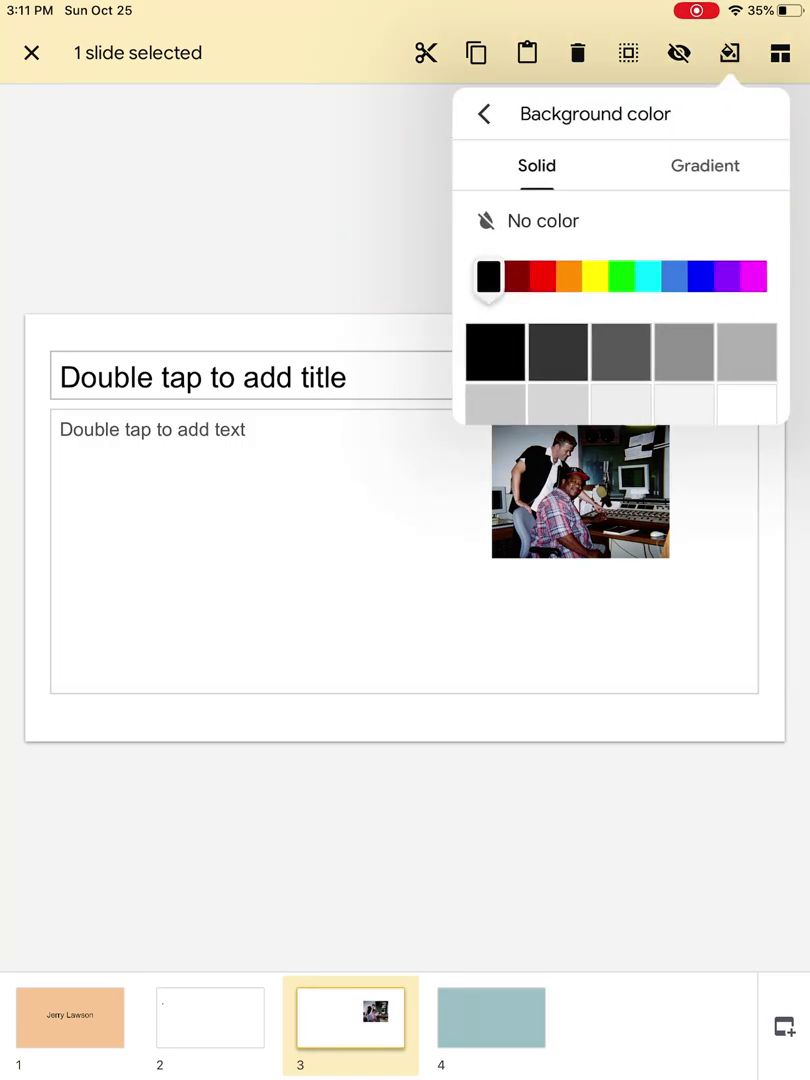
pyautogui.click(699, 276)
pyautogui.click(585, 405)
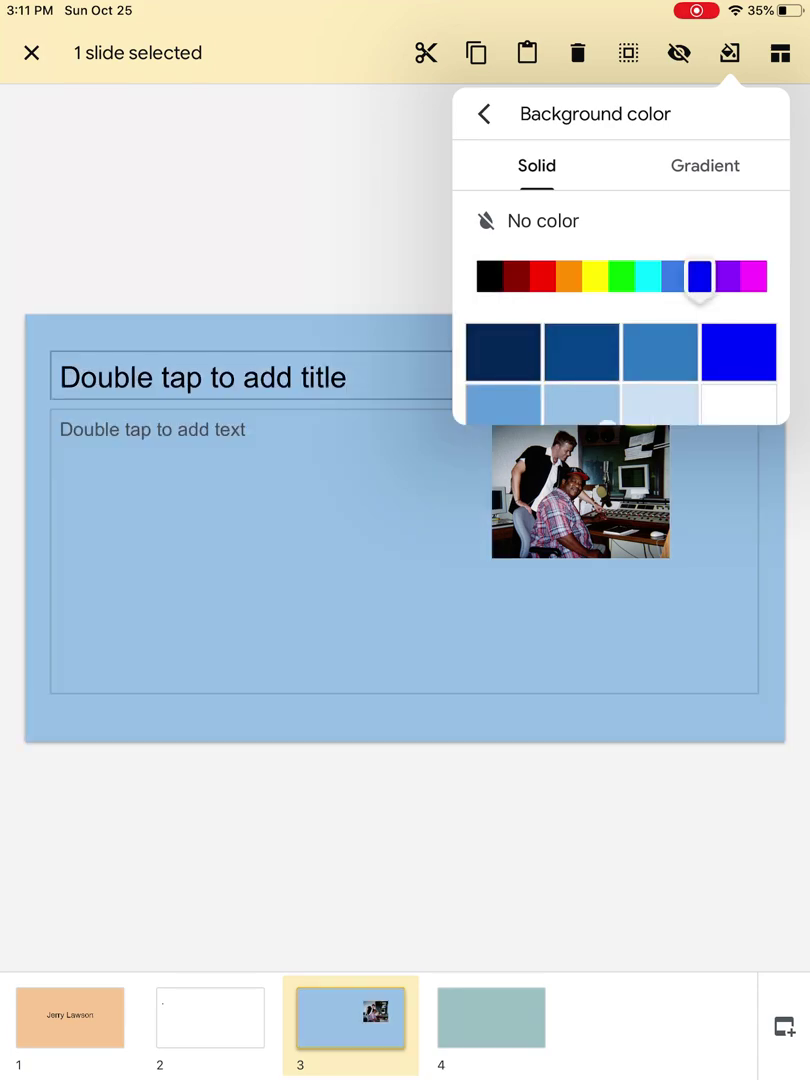
pyautogui.click(660, 405)
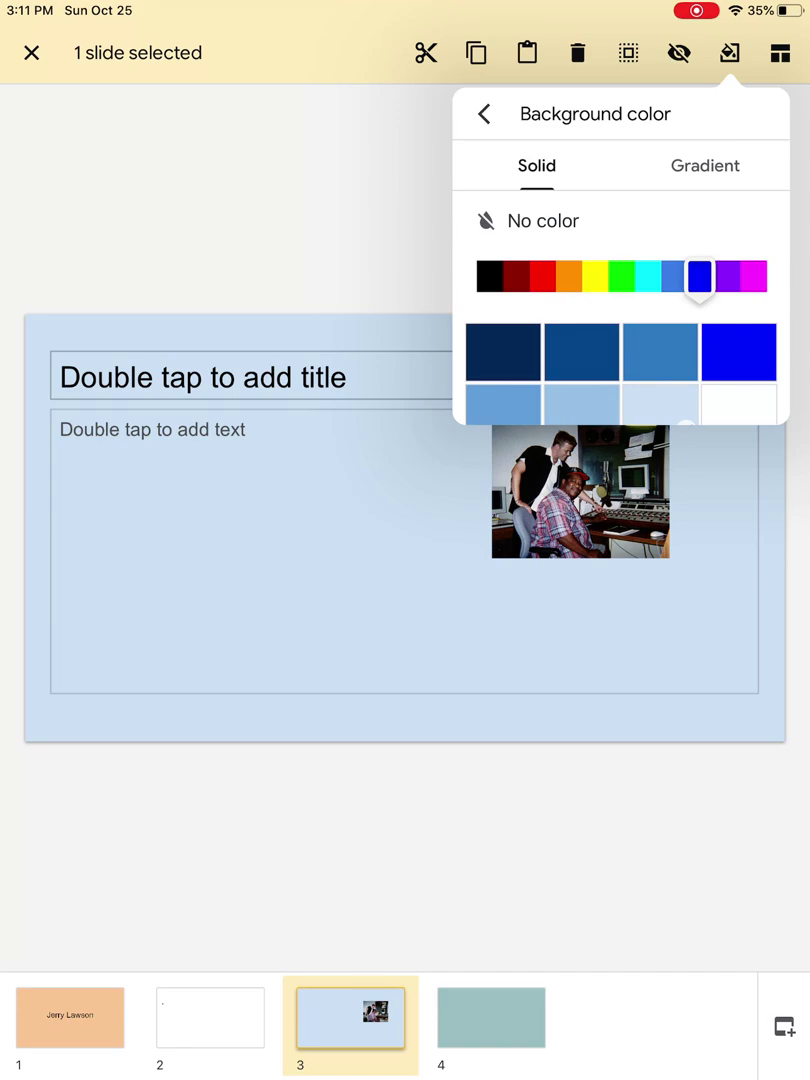
pyautogui.click(620, 276)
pyautogui.click(684, 415)
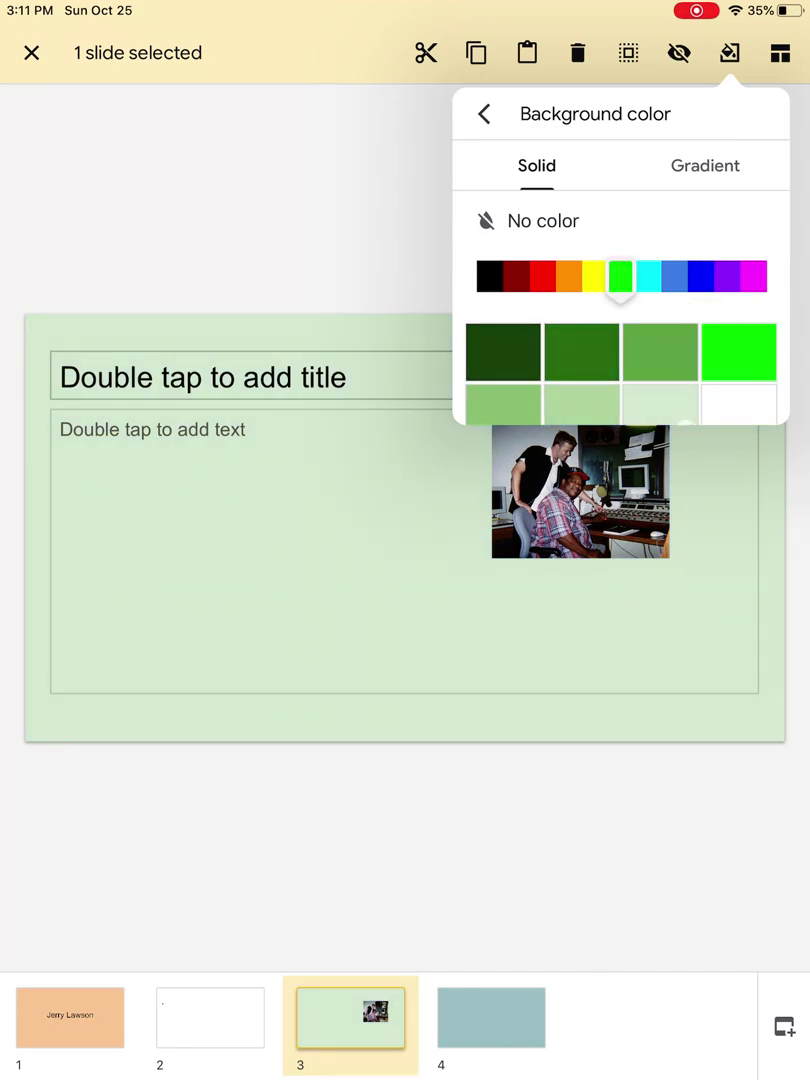
# - Give slide 2 a light purple background
pyautogui.click(210, 1017)
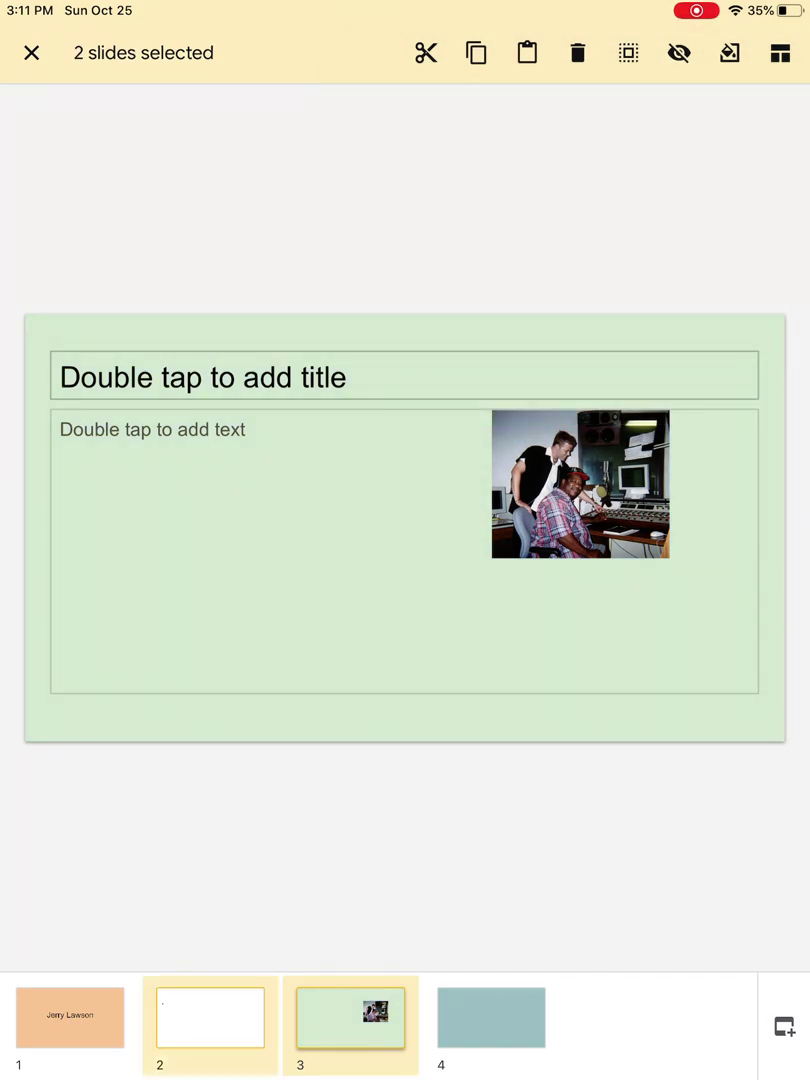
pyautogui.click(210, 1017)
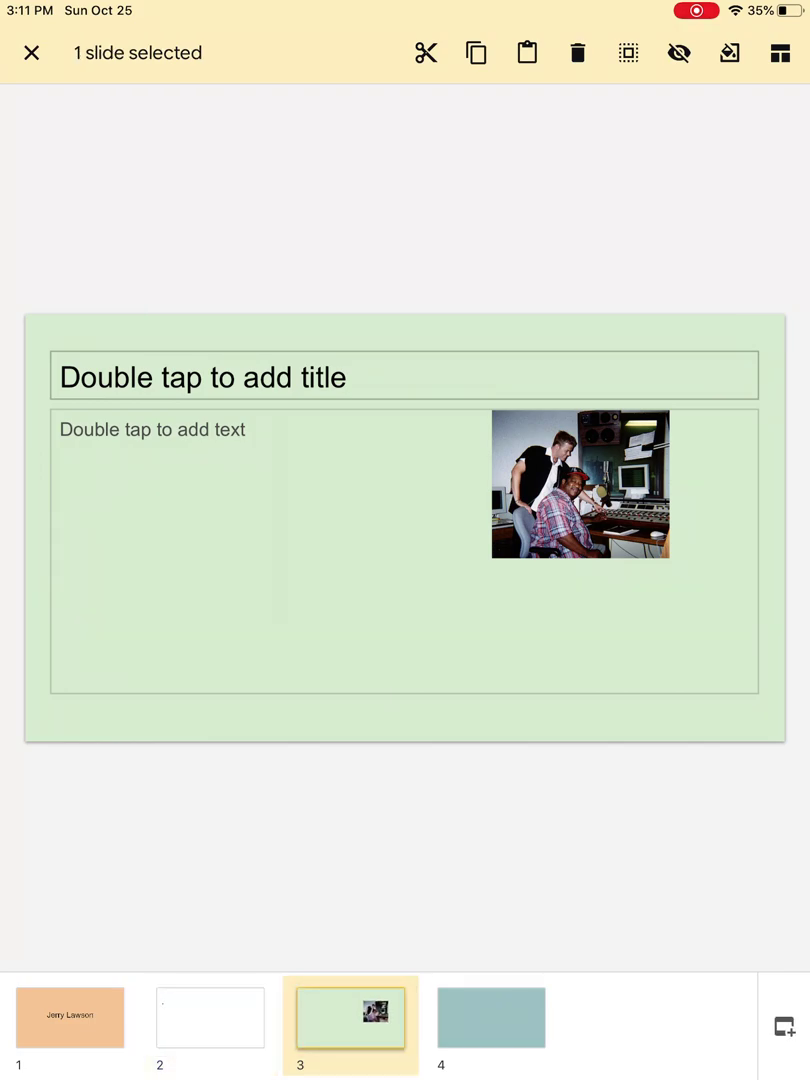
pyautogui.click(31, 52)
pyautogui.click(210, 1017)
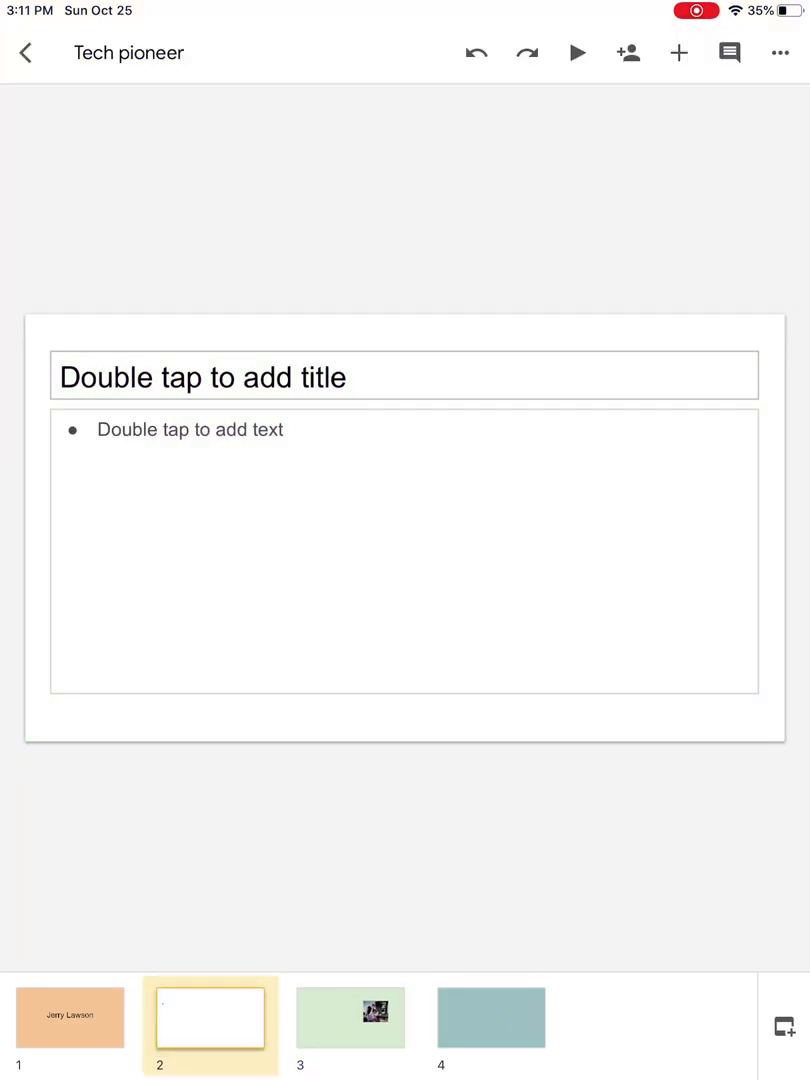
pyautogui.click(210, 1017)
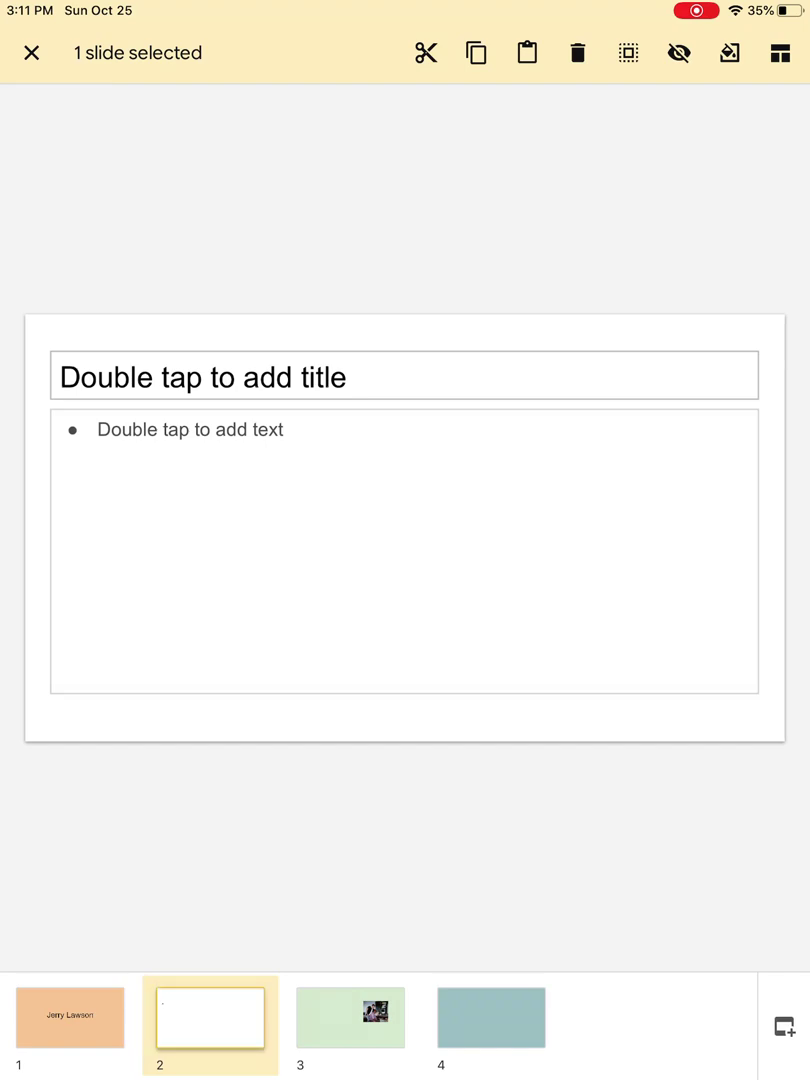
pyautogui.click(729, 53)
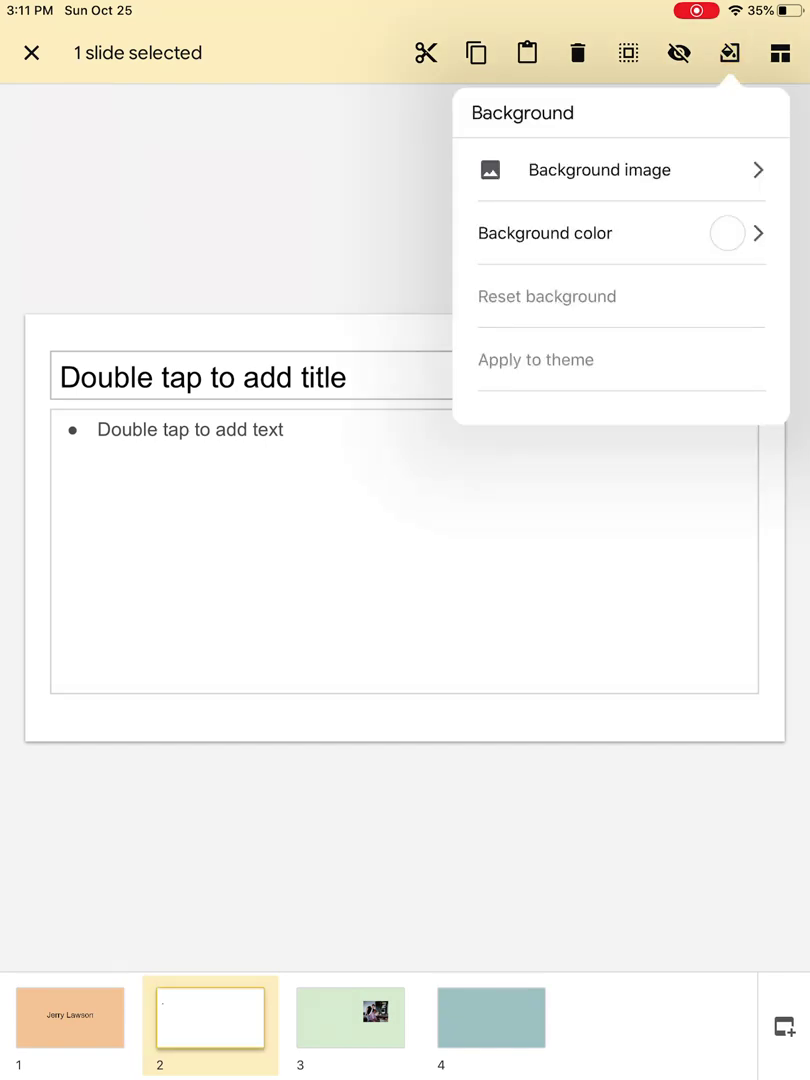
pyautogui.click(545, 233)
pyautogui.click(726, 276)
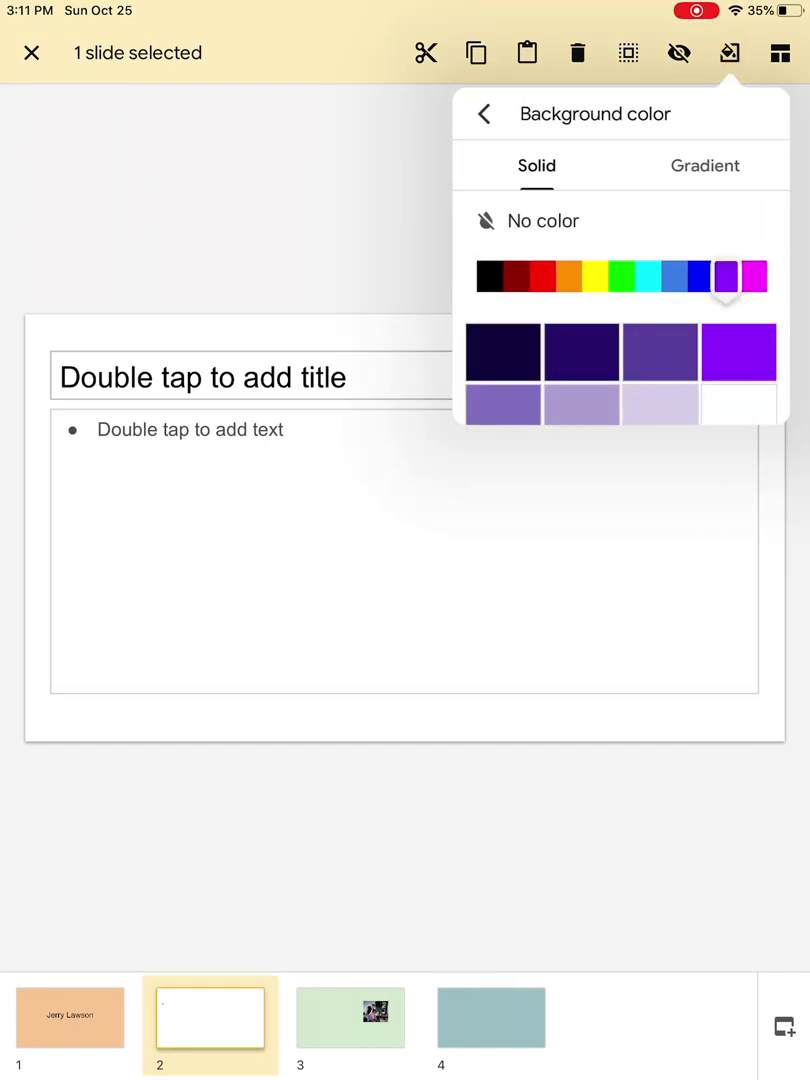
pyautogui.click(581, 405)
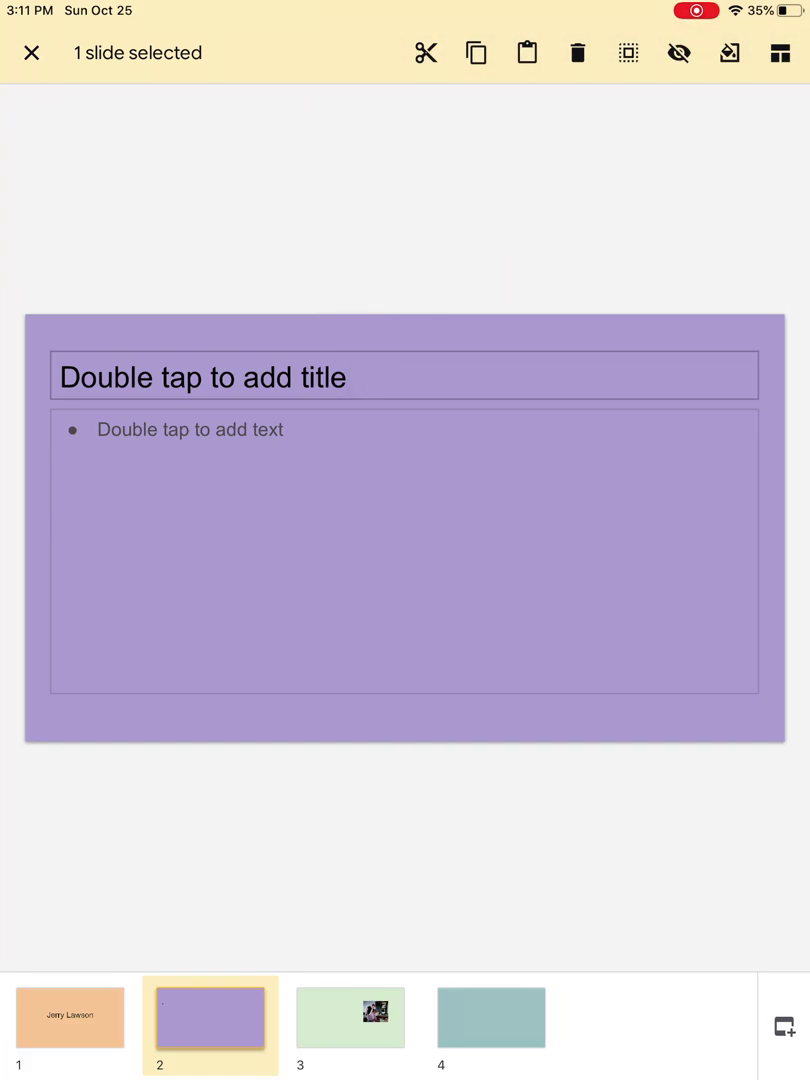
pyautogui.click(784, 1027)
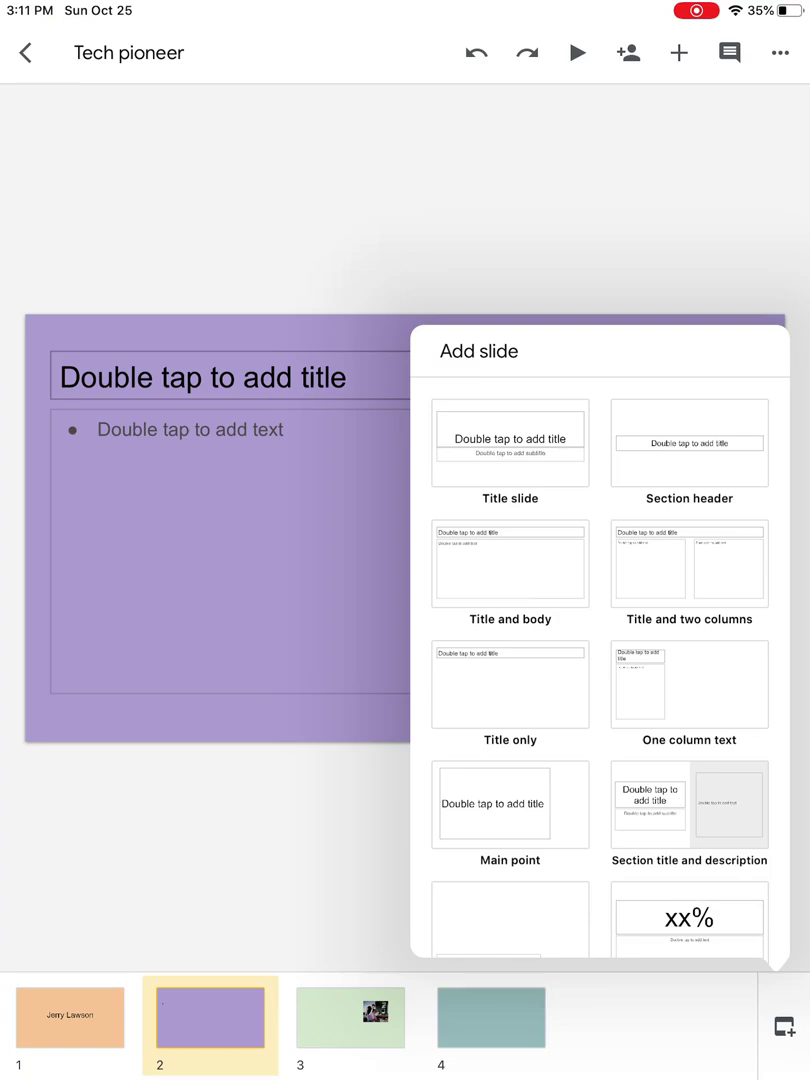
# - Add a blank Title and body slide as slide 3, after the purple slide
pyautogui.click(510, 563)
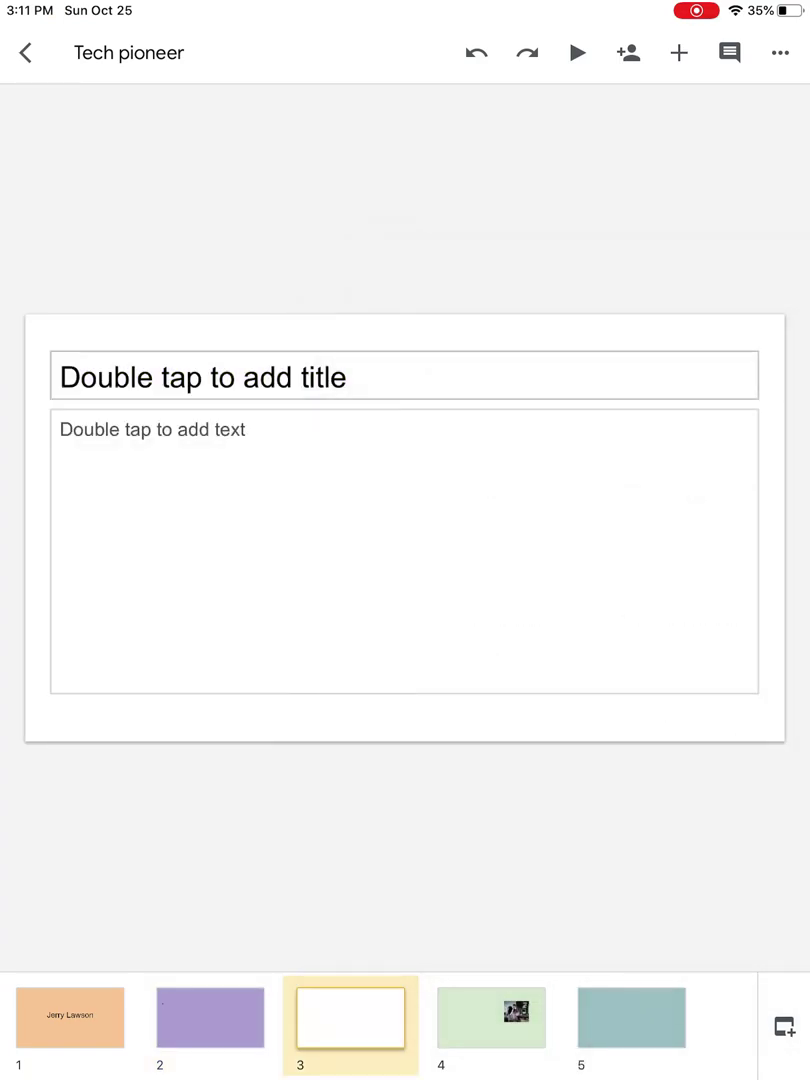